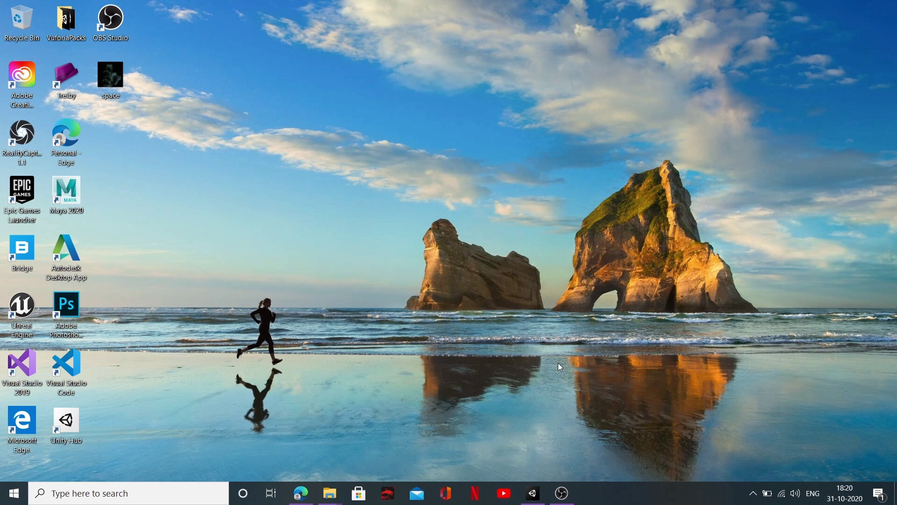
# - Switch to the Unity editor and show the scene in the Right view
pyautogui.click(533, 493)
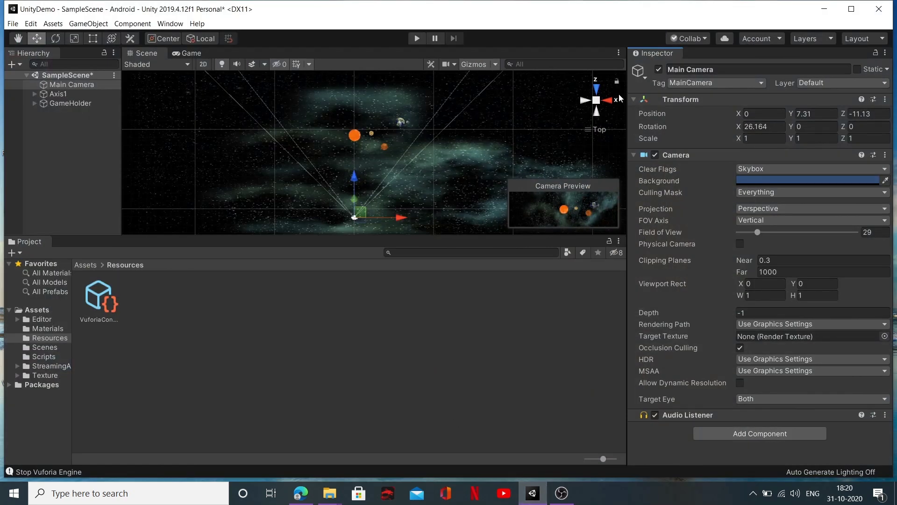
pyautogui.click(606, 101)
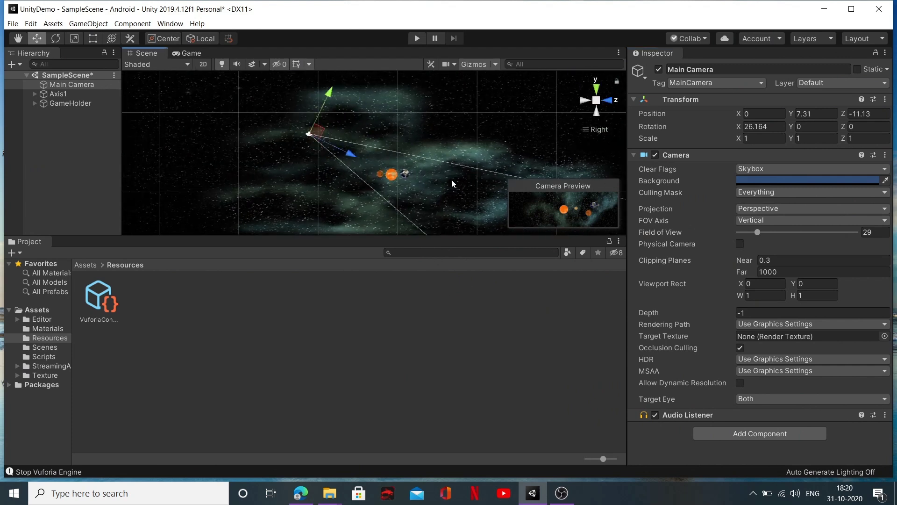
pyautogui.moveTo(450, 184); pyautogui.dragTo(404, 196, button='middle')
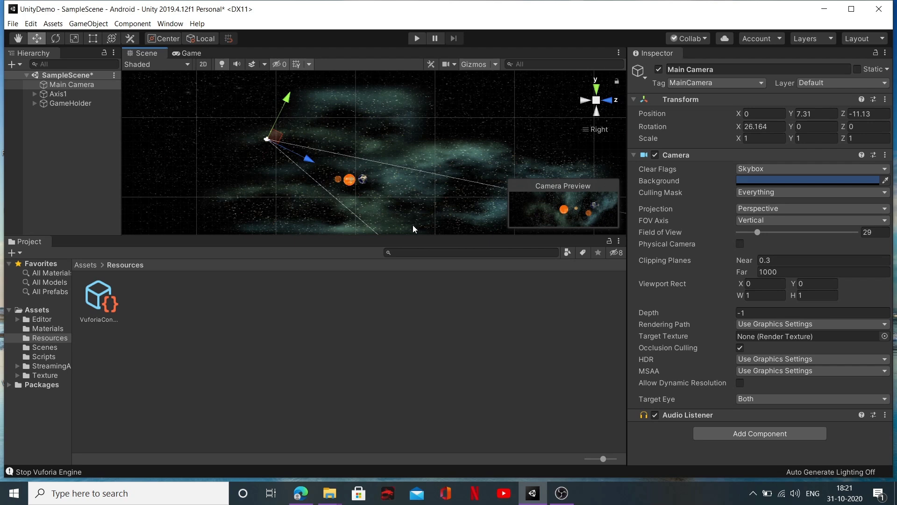
# - Install the Vuforia Engine AR package, version 8.1.12, from the Unity Registry and close the Package Manager
pyautogui.click(169, 24)
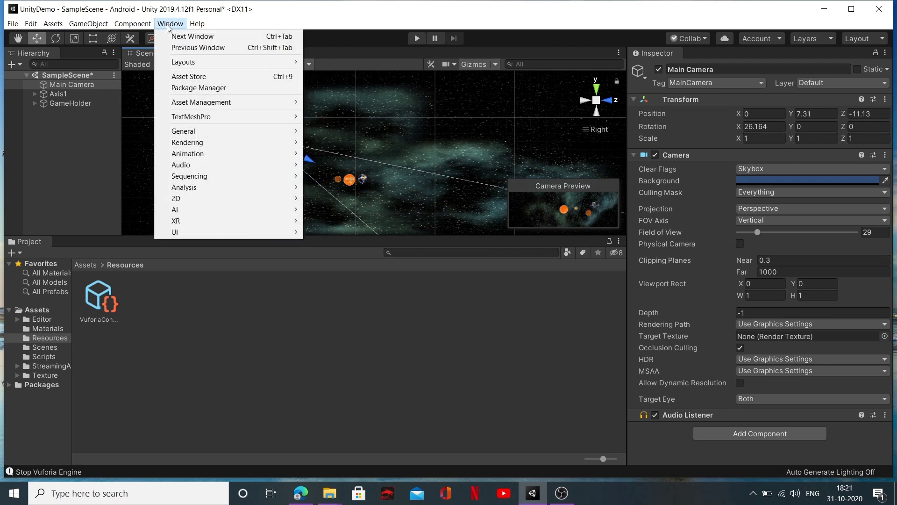
pyautogui.click(197, 89)
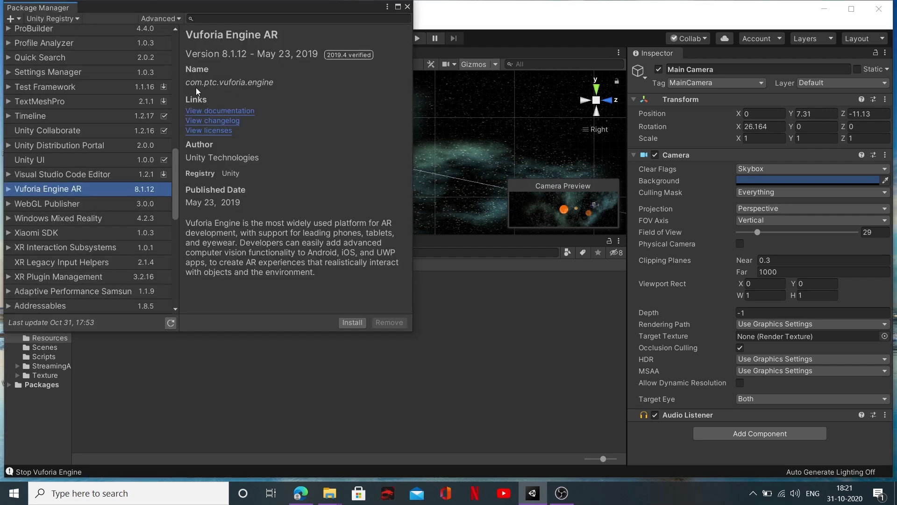
pyautogui.scroll(15, 110, 201)
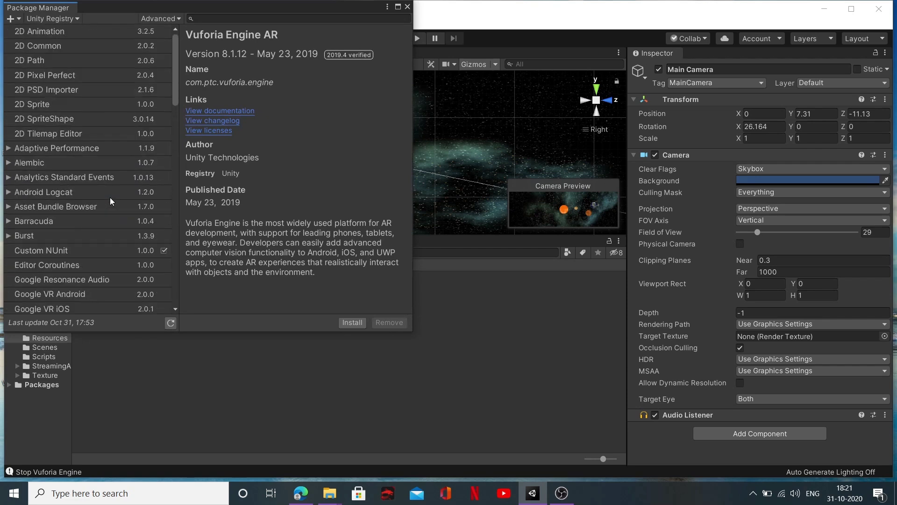
pyautogui.scroll(-6, 93, 186)
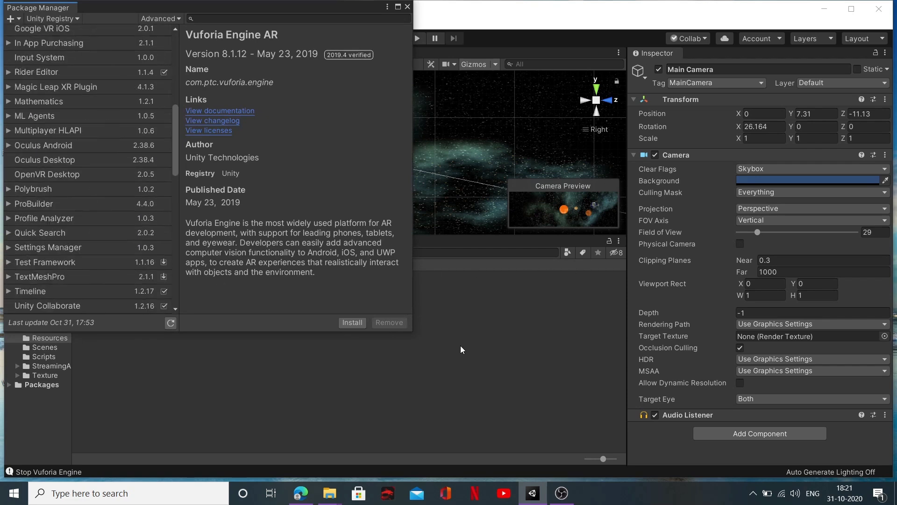
pyautogui.scroll(-3, 104, 221)
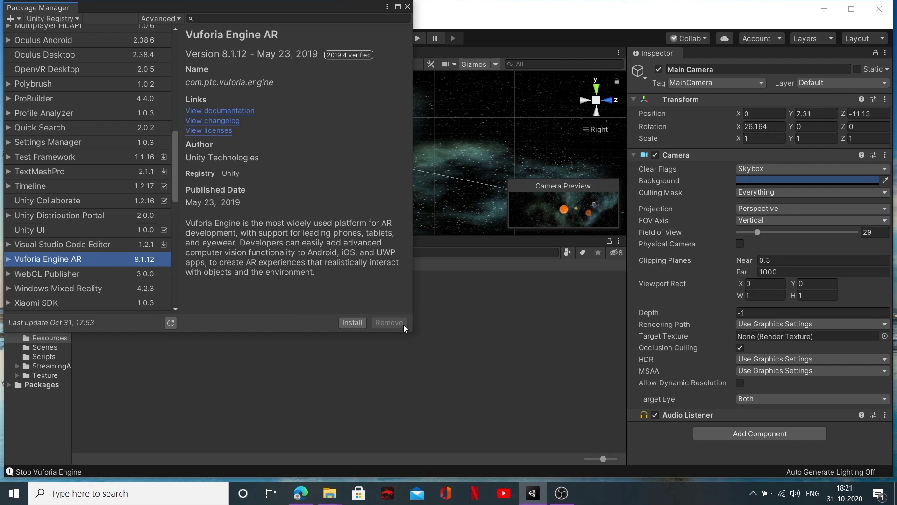
pyautogui.click(358, 323)
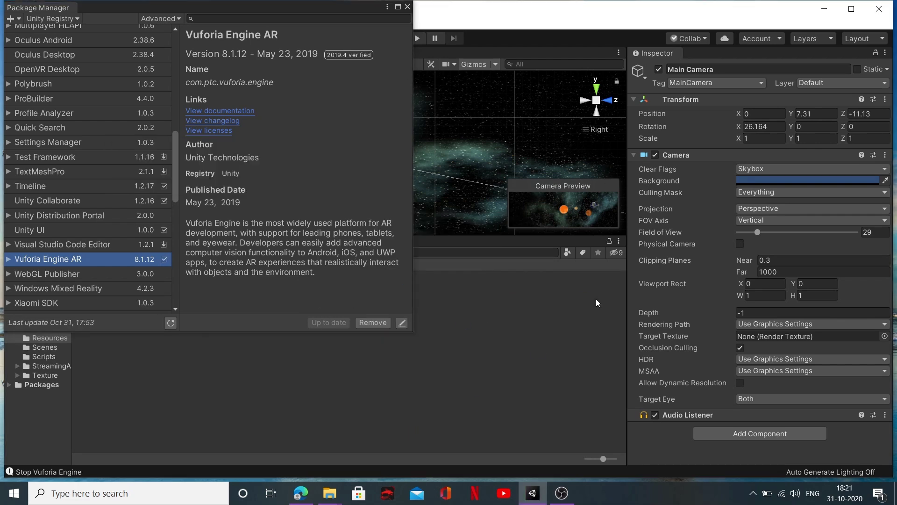
pyautogui.click(407, 7)
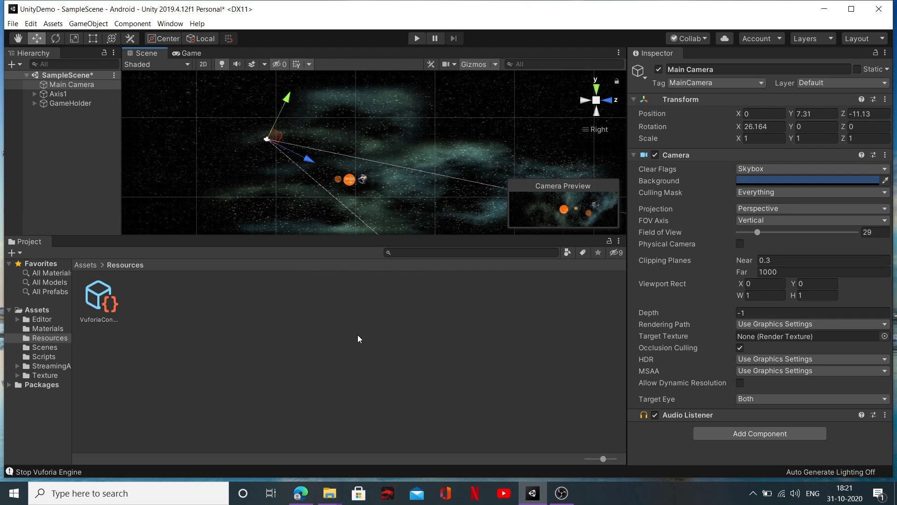
# - Deactivate the Main Camera and add a Vuforia Engine AR Camera to the scene
pyautogui.click(91, 87)
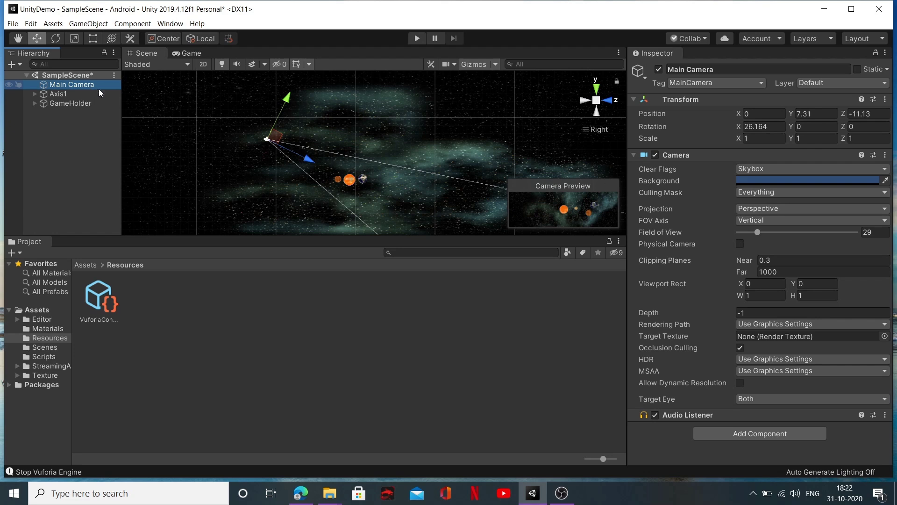
pyautogui.click(659, 70)
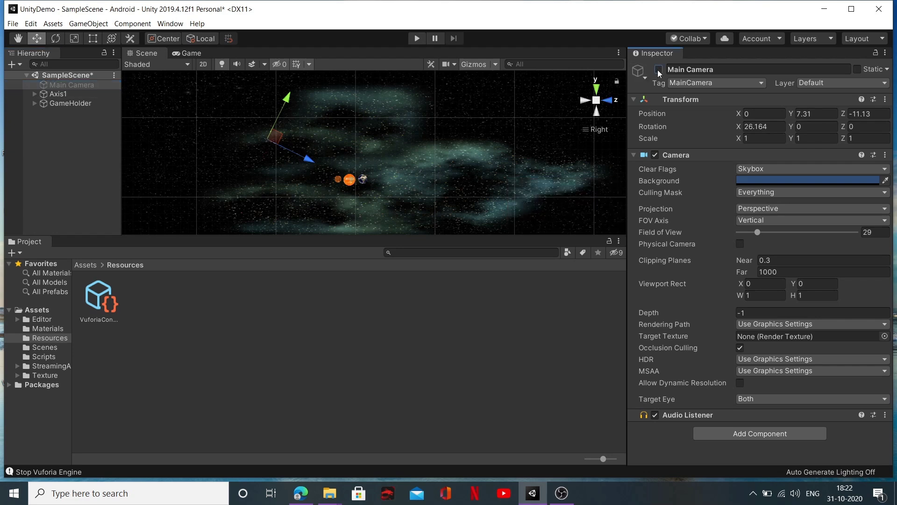
pyautogui.click(82, 85)
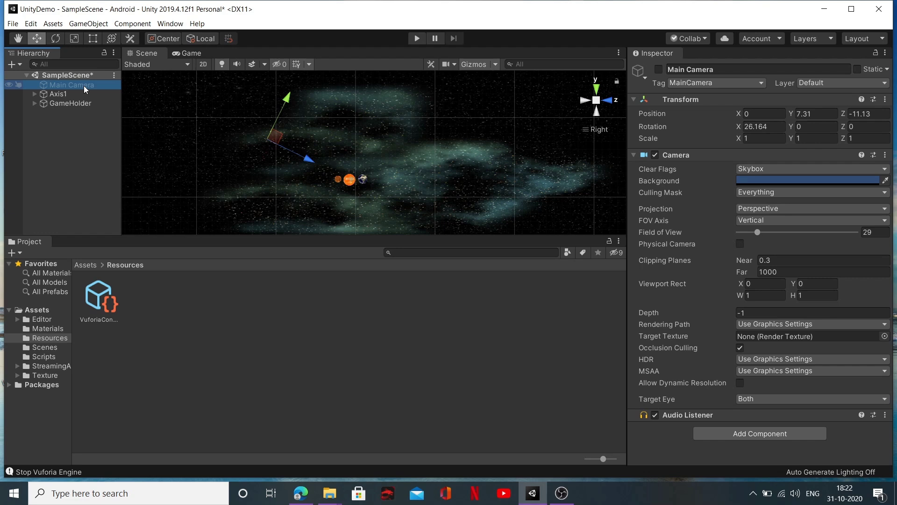
pyautogui.rightClick(72, 123)
pyautogui.moveTo(141, 308)
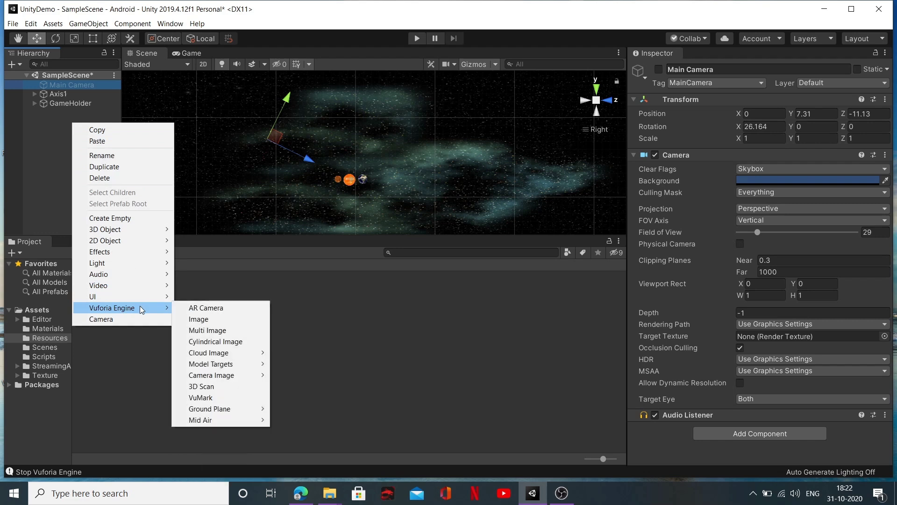
pyautogui.click(206, 308)
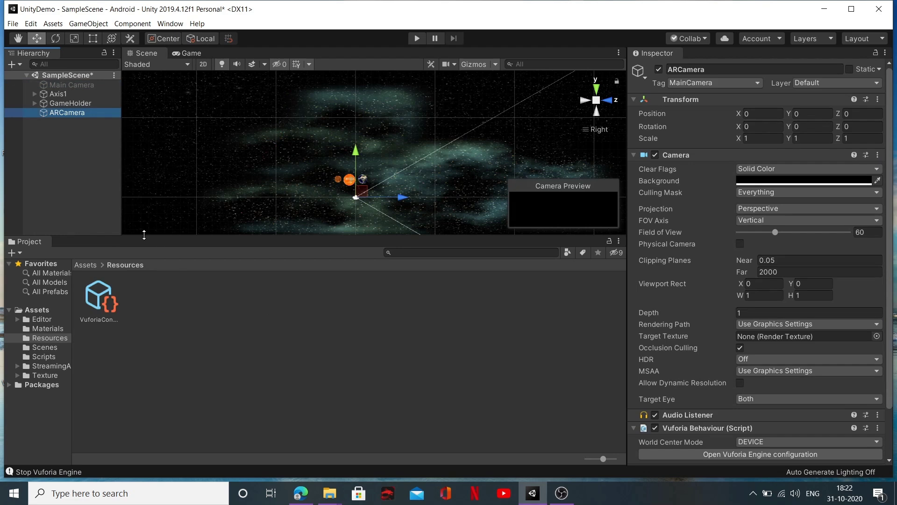
# - Delete the inactive Main Camera and move the ARCamera up and back to about Y 3.23, Z -8.63
pyautogui.click(92, 83)
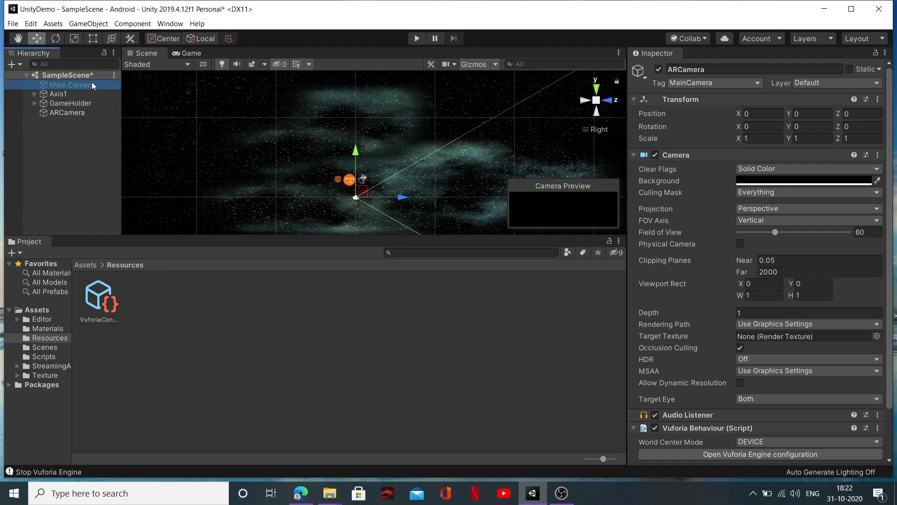
pyautogui.press('Delete')
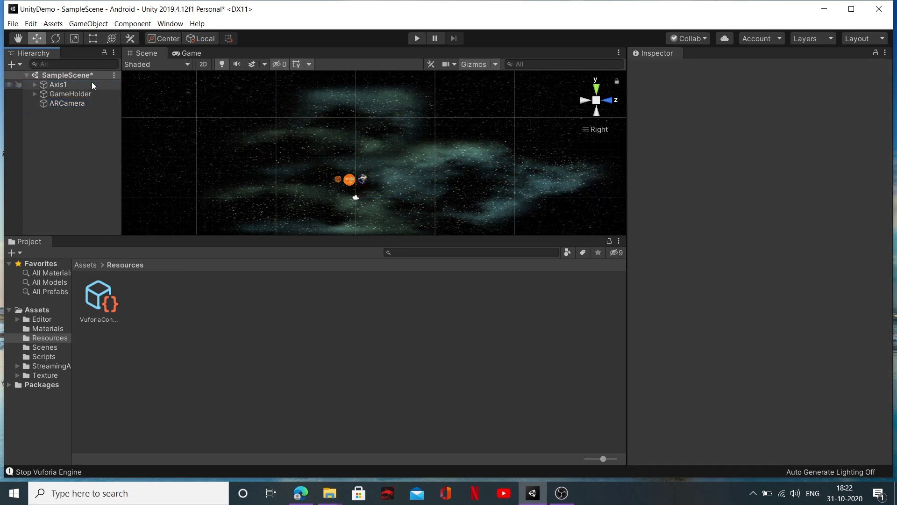
pyautogui.click(69, 103)
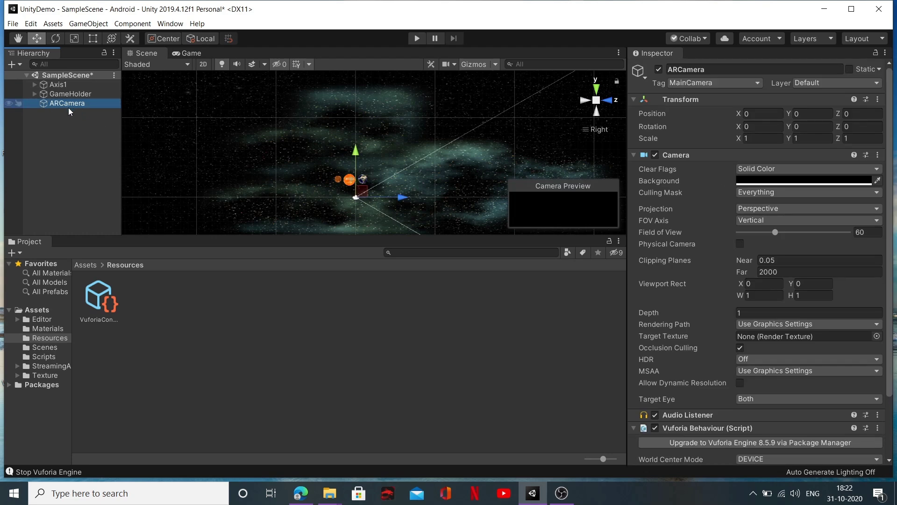
pyautogui.scroll(3, 373, 196)
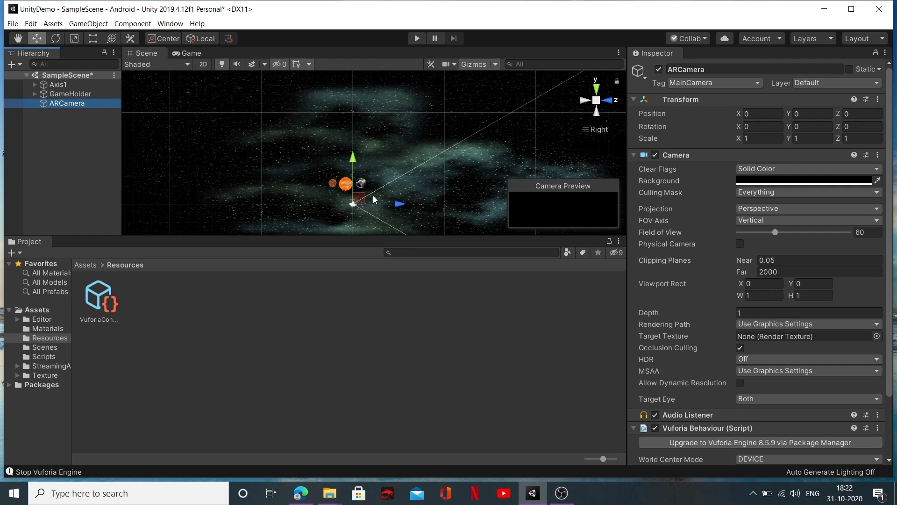
pyautogui.moveTo(404, 209); pyautogui.dragTo(432, 149, button='middle')
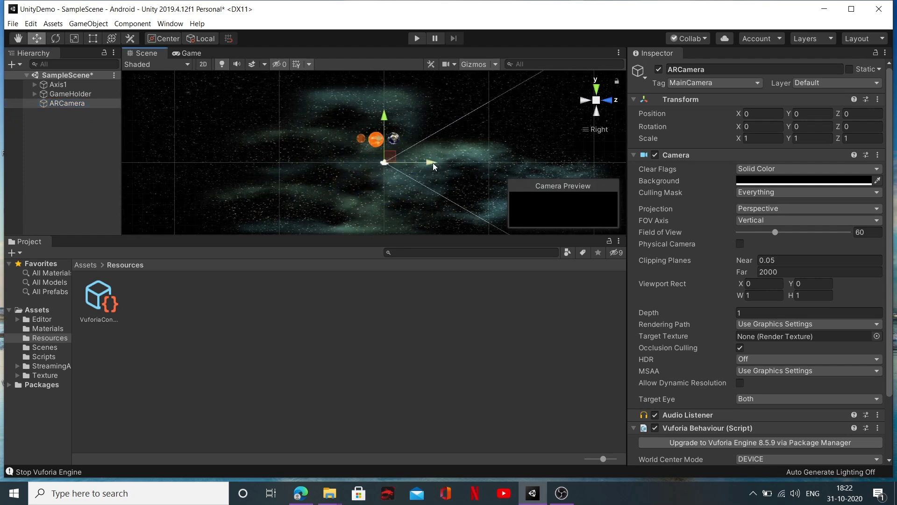
pyautogui.moveTo(432, 165); pyautogui.dragTo(430, 197, button='middle')
pyautogui.moveTo(430, 195); pyautogui.dragTo(359, 196)
pyautogui.moveTo(317, 151); pyautogui.dragTo(313, 119)
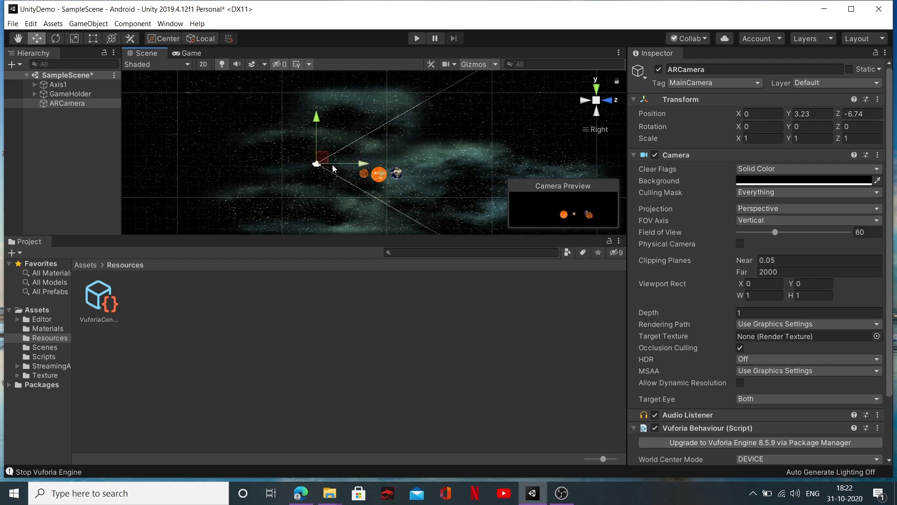
pyautogui.moveTo(369, 164); pyautogui.dragTo(344, 164)
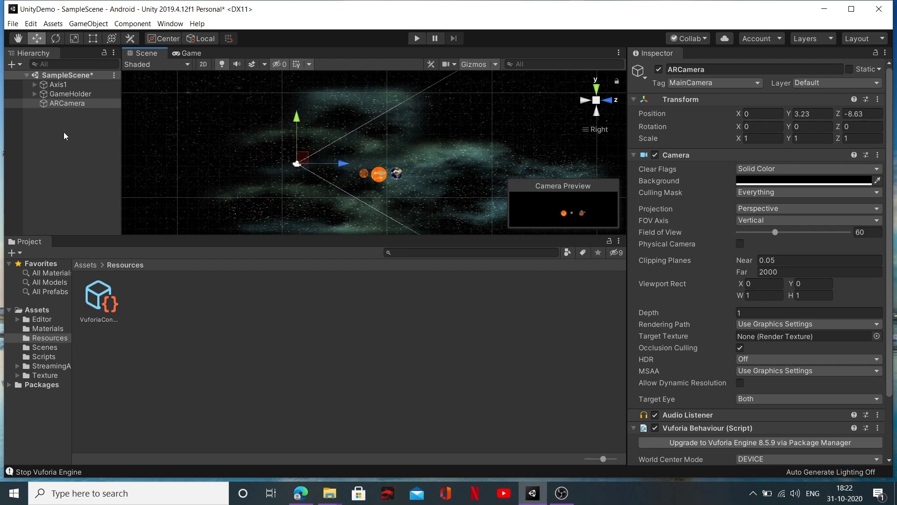
# - Undo the ARCamera moves and the deletion of the Main Camera
pyautogui.hotkey('ctrl', 'z')
pyautogui.hotkey('ctrl', 'z')
pyautogui.hotkey('ctrl', 'z')
pyautogui.hotkey('ctrl', 'z')
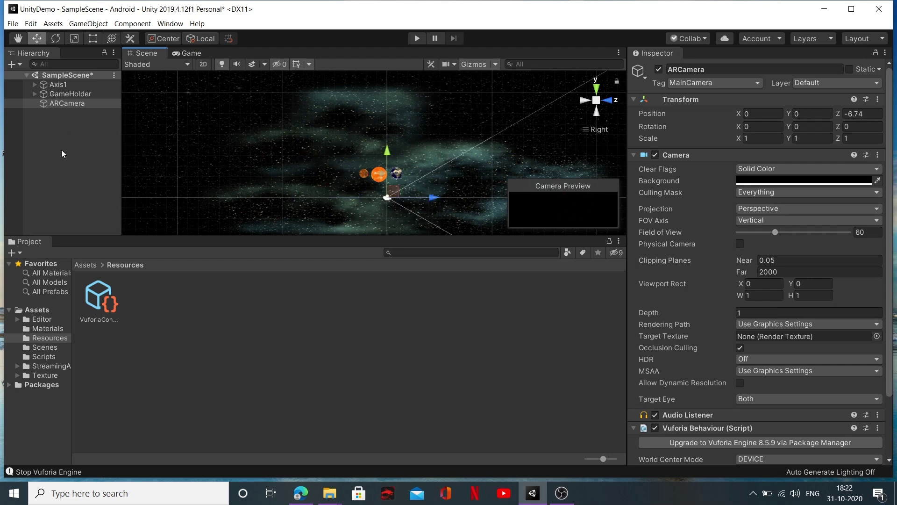
pyautogui.hotkey('ctrl', 'z')
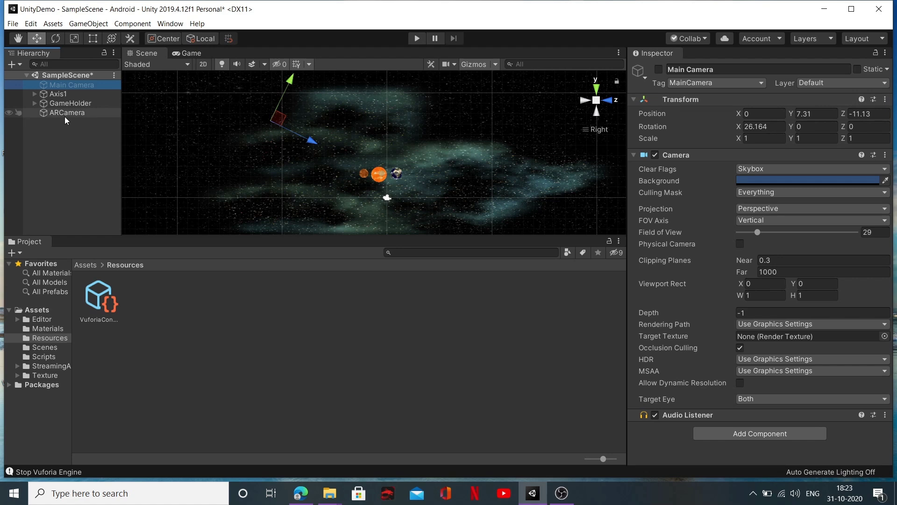
# - Copy the Main Camera's Transform component and paste its values onto the ARCamera's Transform
pyautogui.click(71, 87)
pyautogui.click(885, 100)
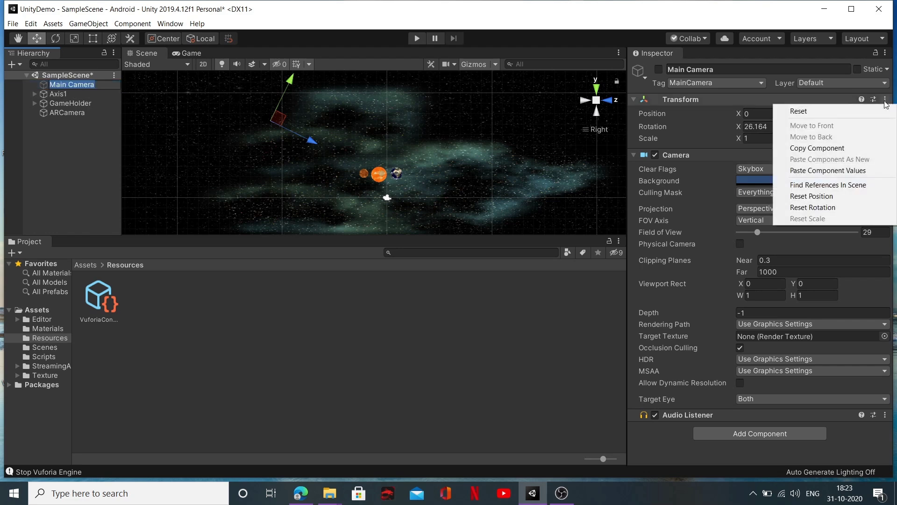
pyautogui.click(849, 150)
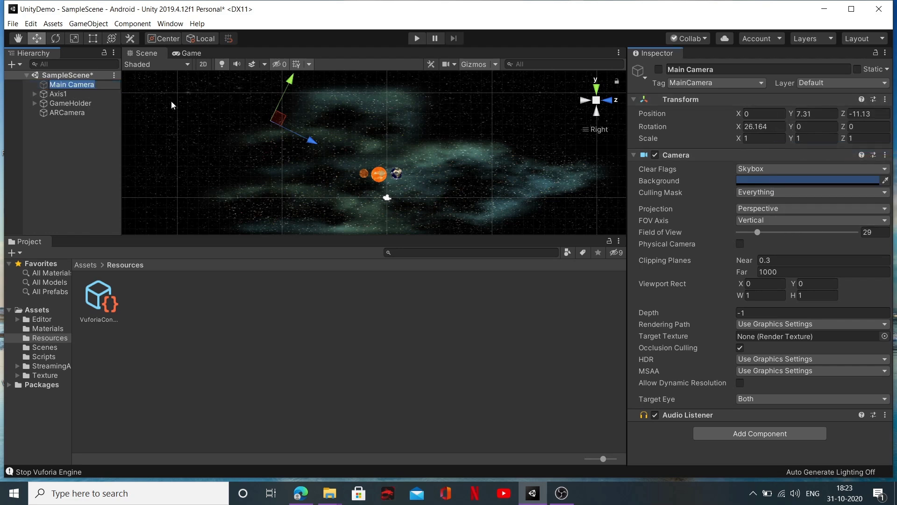
pyautogui.click(82, 111)
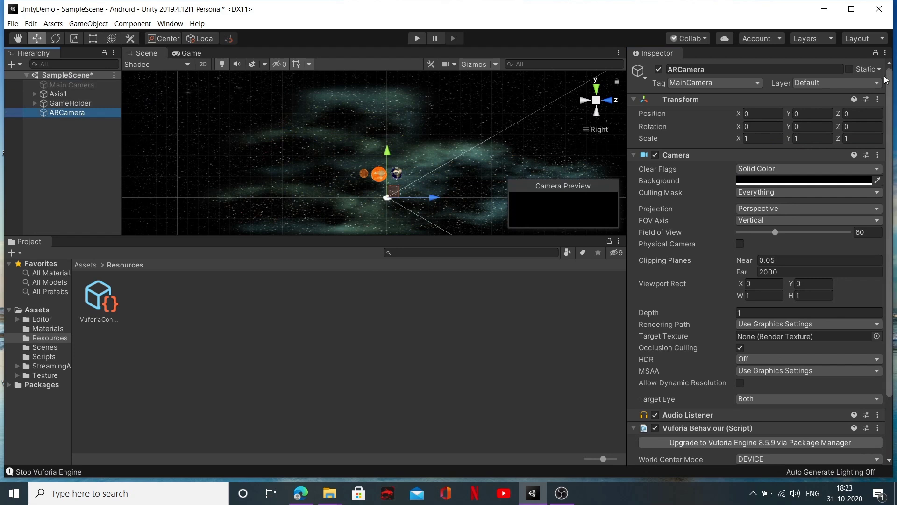
pyautogui.click(878, 100)
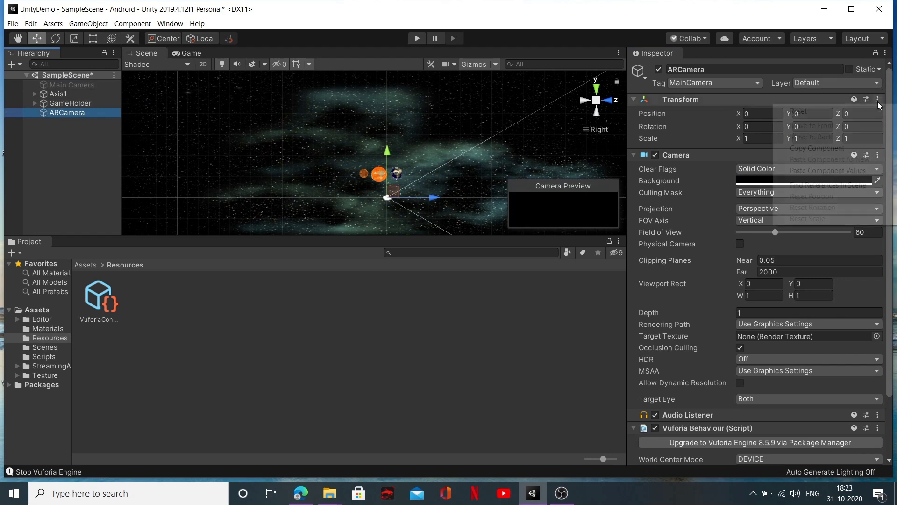
pyautogui.click(872, 171)
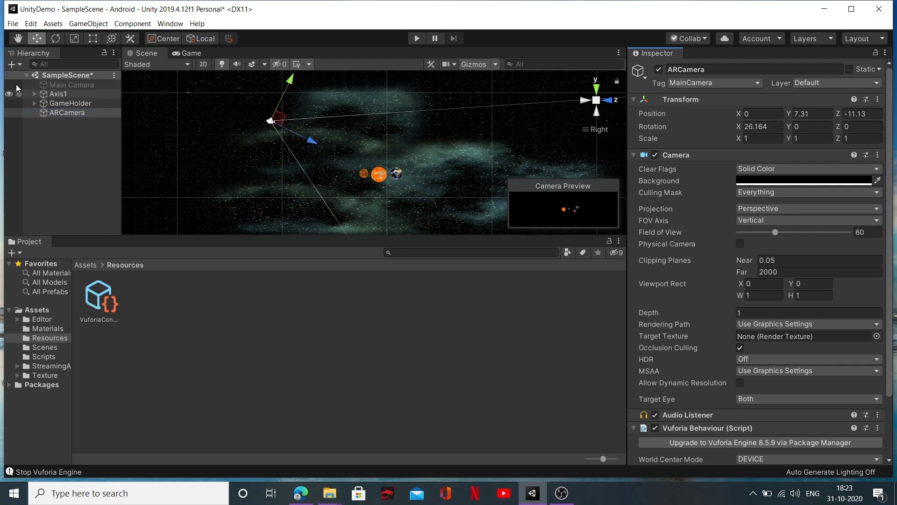
# - Compare the Main Camera with the ARCamera and delete the inactive Main Camera from the scene
pyautogui.click(64, 87)
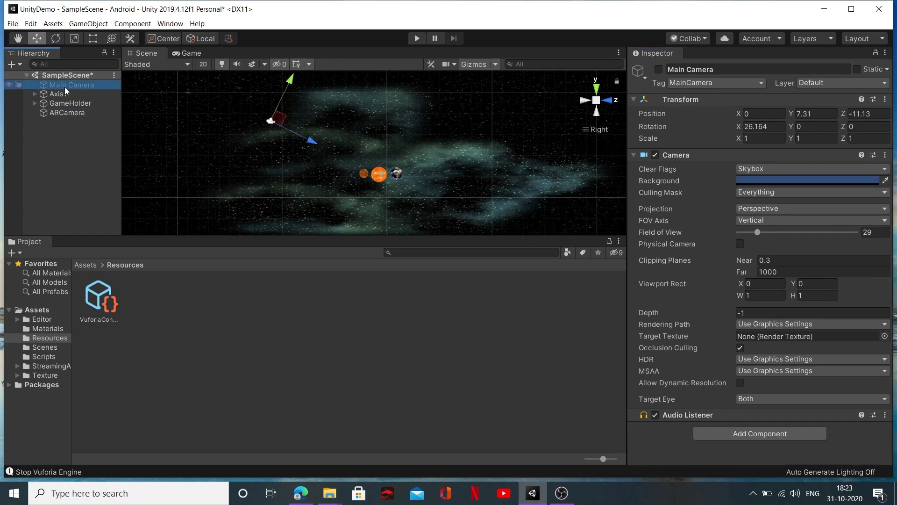
pyautogui.click(78, 85)
pyautogui.click(82, 112)
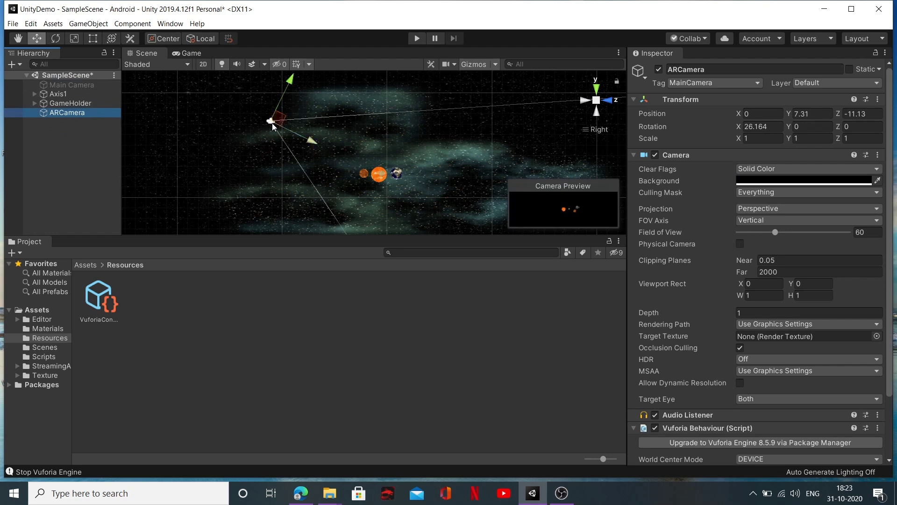
pyautogui.click(84, 84)
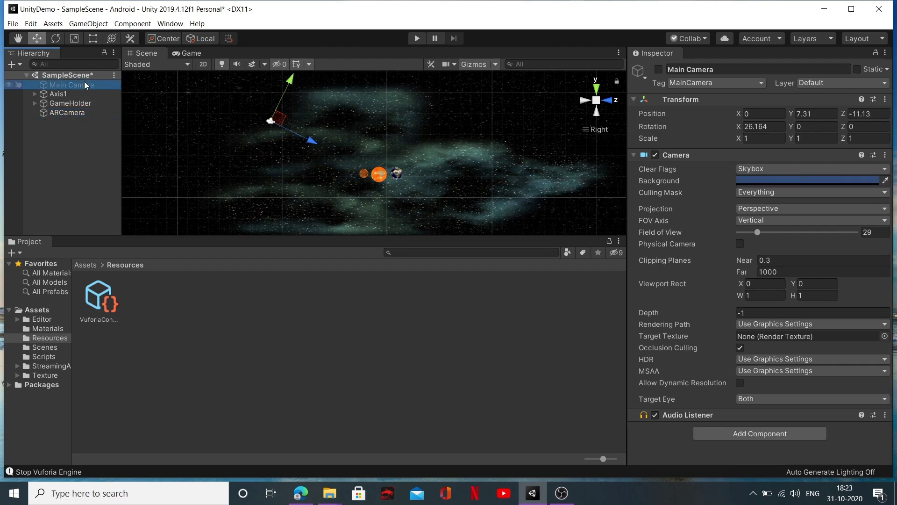
pyautogui.press('Delete')
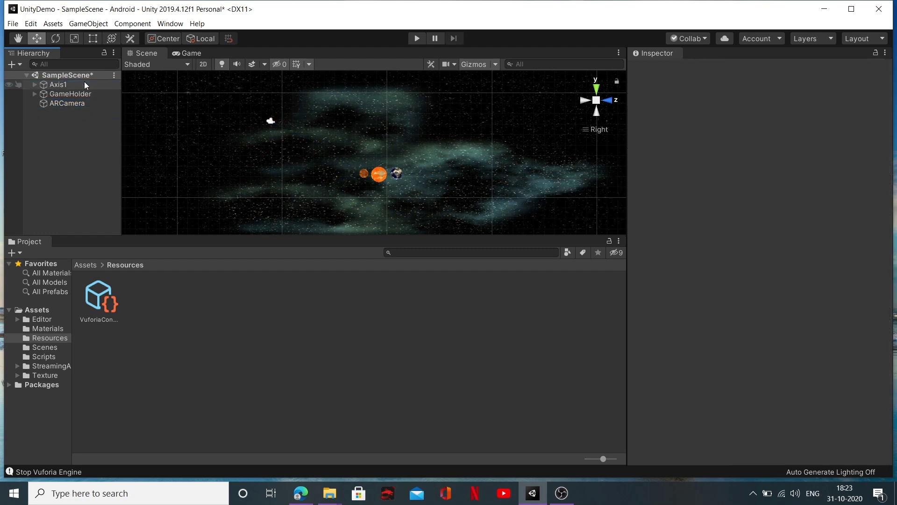
# - Review the ARCamera's components, open the Vuforia Engine configuration from it, and examine the license, database and webcam settings
pyautogui.click(83, 103)
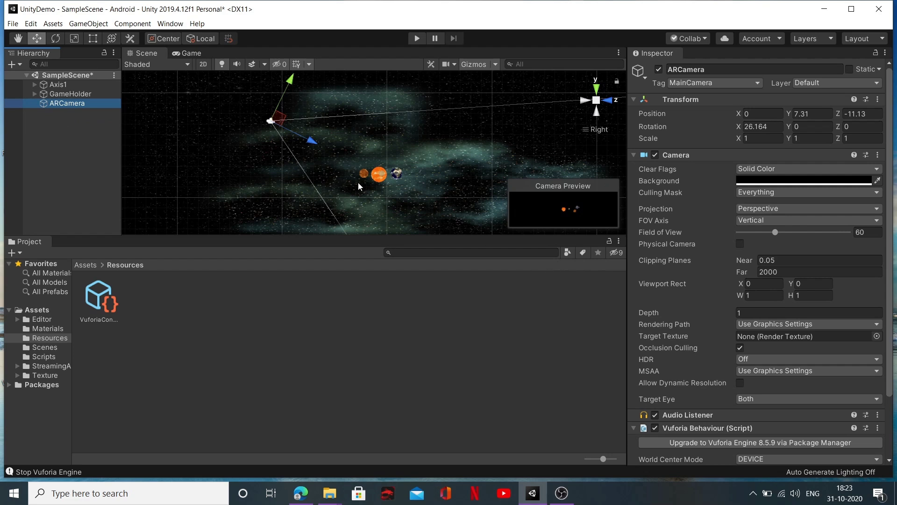
pyautogui.scroll(-3, 691, 237)
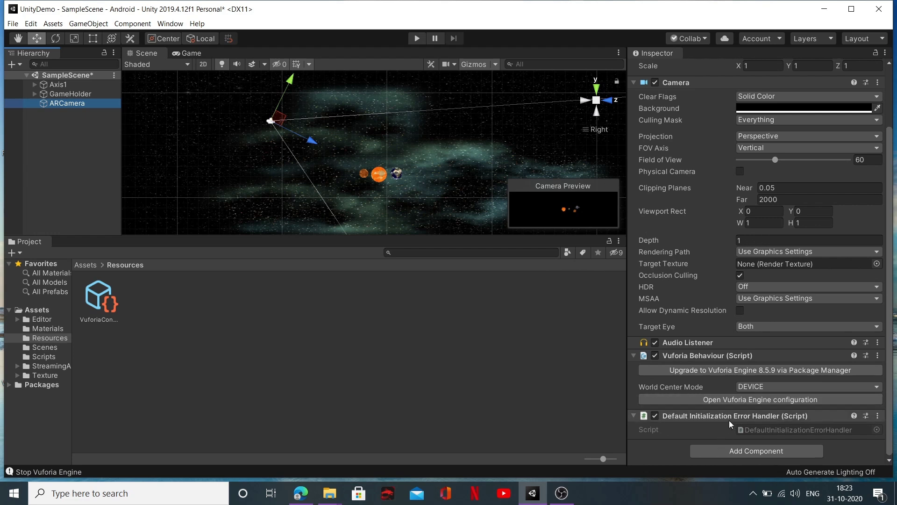
pyautogui.scroll(3, 721, 321)
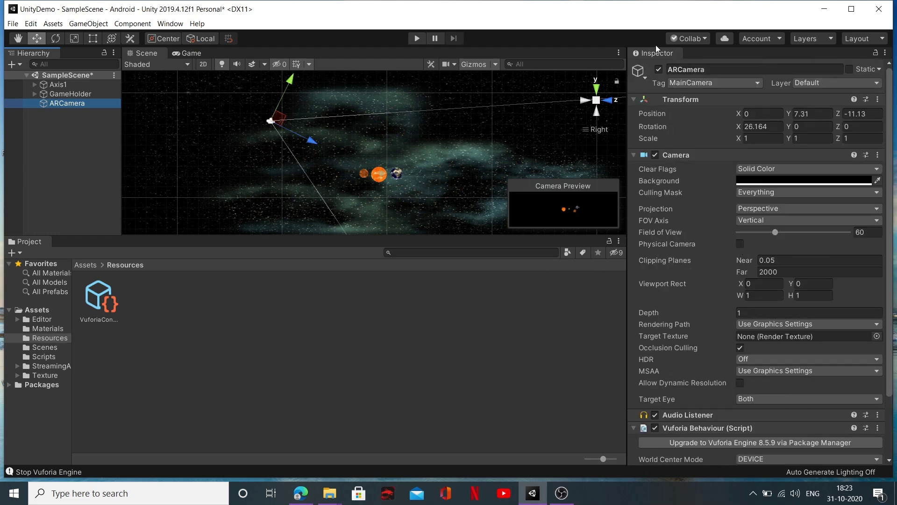
pyautogui.scroll(-3, 678, 254)
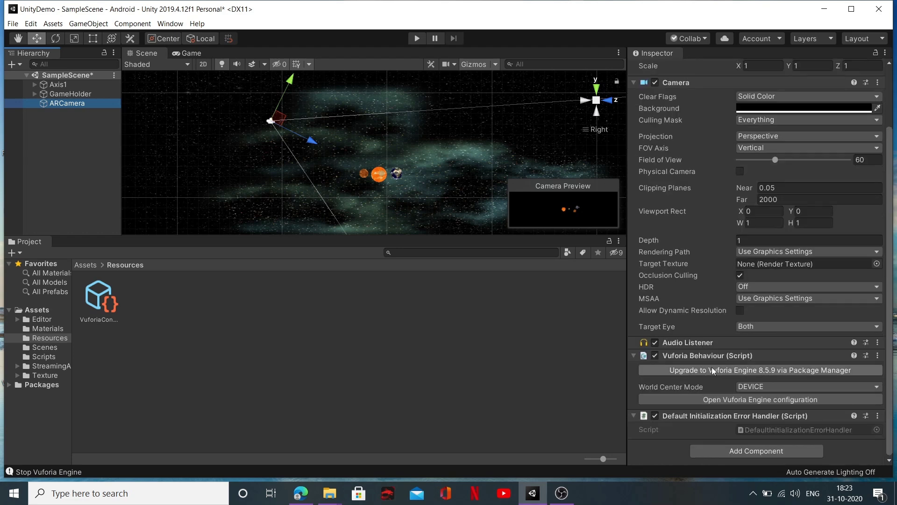
pyautogui.click(730, 399)
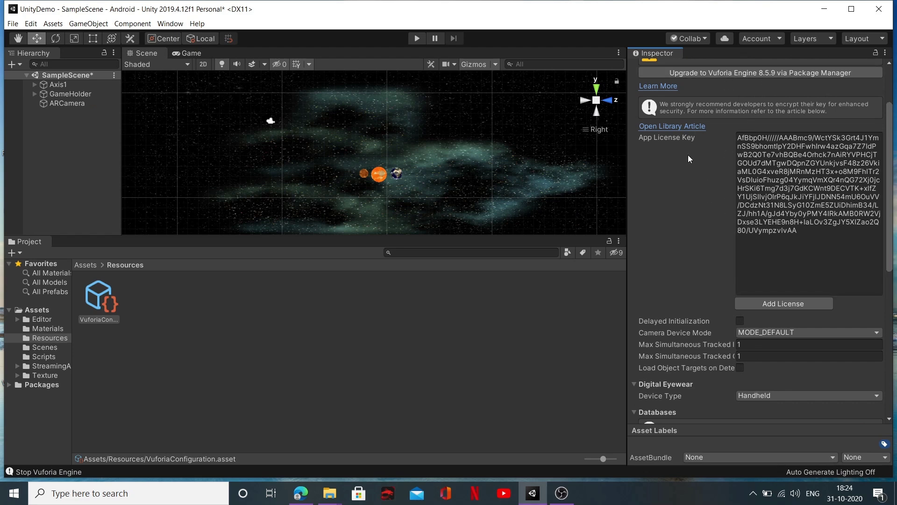
pyautogui.scroll(-5, 688, 157)
pyautogui.scroll(7, 689, 157)
pyautogui.scroll(-8, 687, 155)
pyautogui.scroll(8, 687, 155)
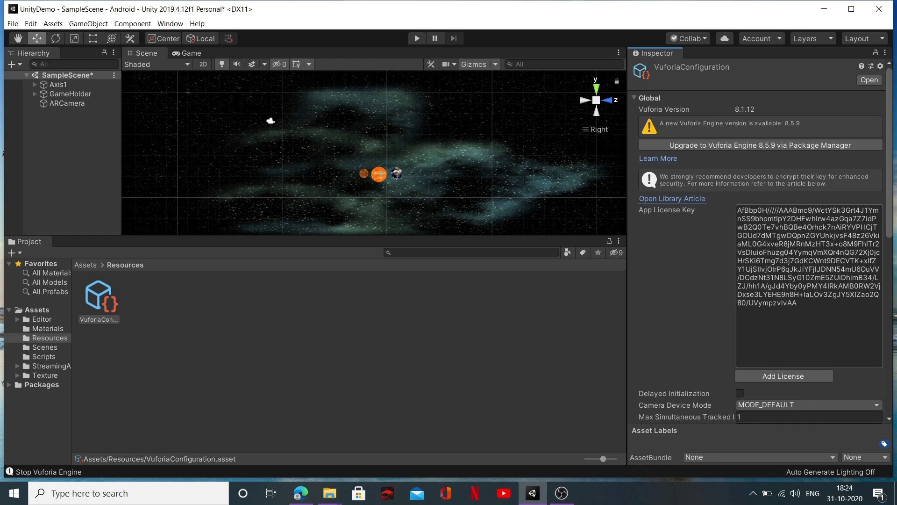
# - Open Vuforia's online License Manager from the configuration, view the free development license key form, and return to the license list
pyautogui.click(815, 376)
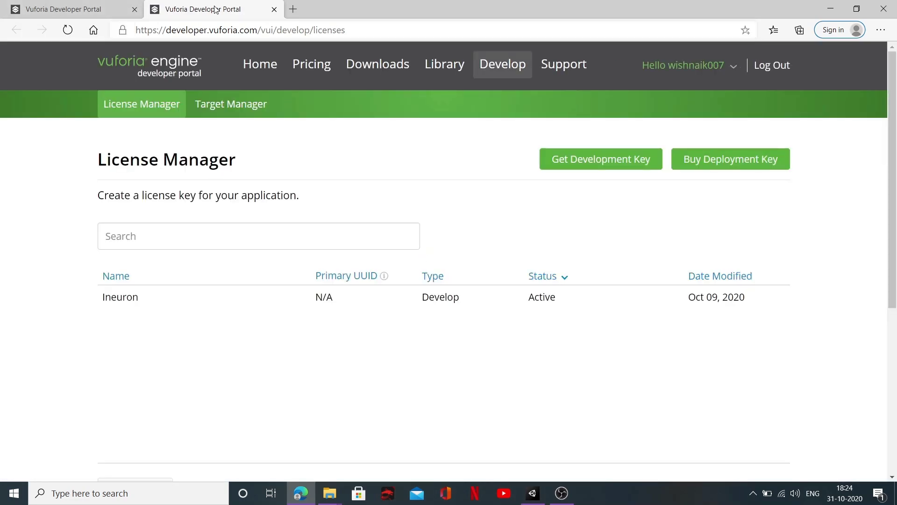
pyautogui.click(606, 167)
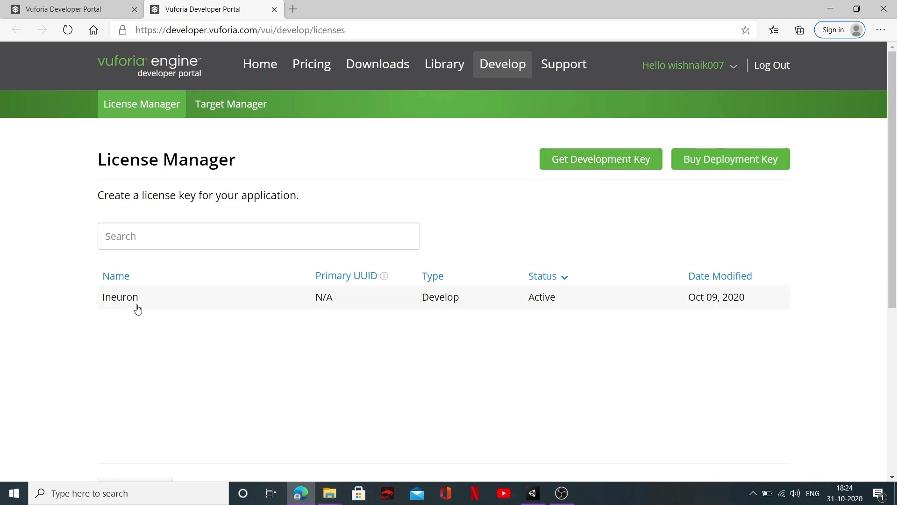
pyautogui.click(627, 166)
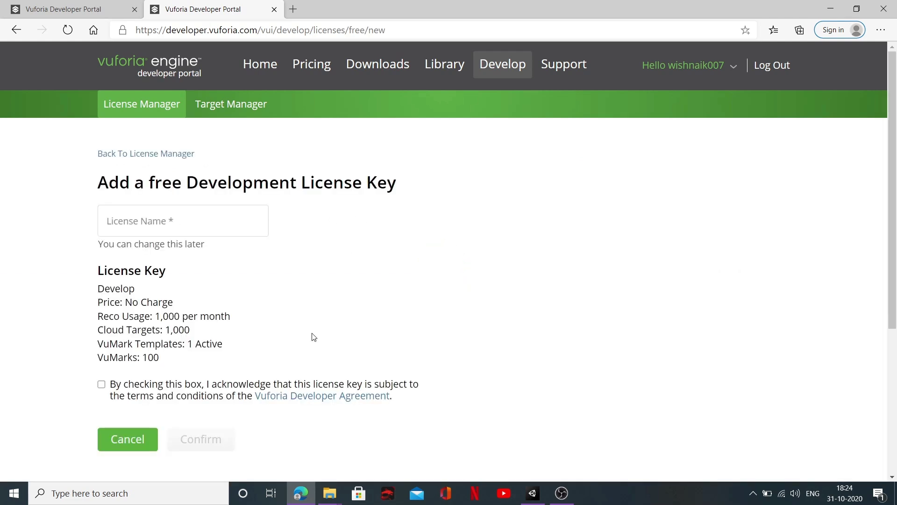
pyautogui.click(102, 384)
pyautogui.click(17, 31)
# - Open the Ineuron license, copy its license key, and return to Unity
pyautogui.click(129, 297)
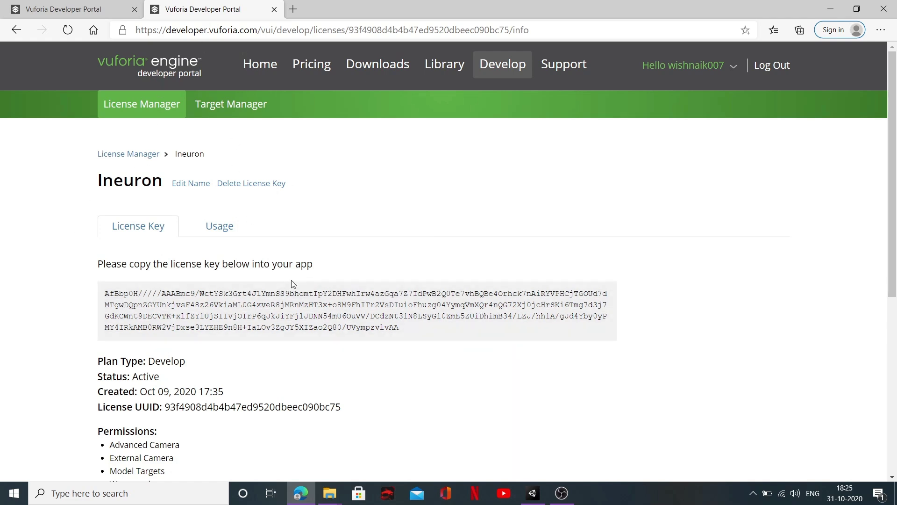
pyautogui.click(605, 296)
pyautogui.click(533, 493)
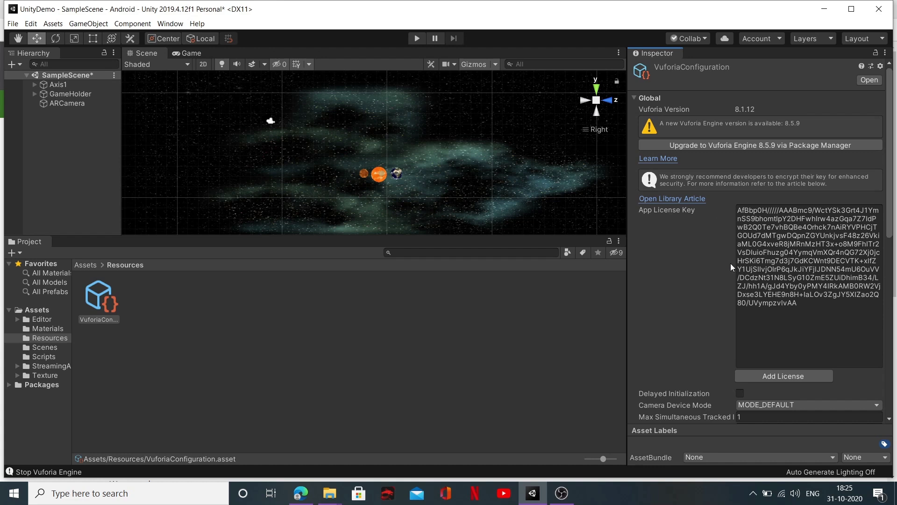
# - Choose HD Pro Webcam C920 as the Camera Device in the Vuforia configuration's webcam settings
pyautogui.scroll(-10, 668, 262)
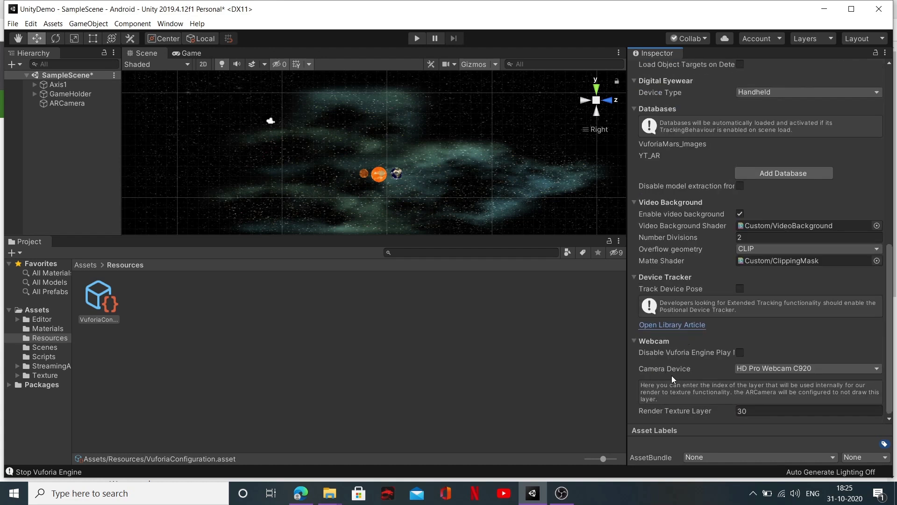
pyautogui.click(791, 369)
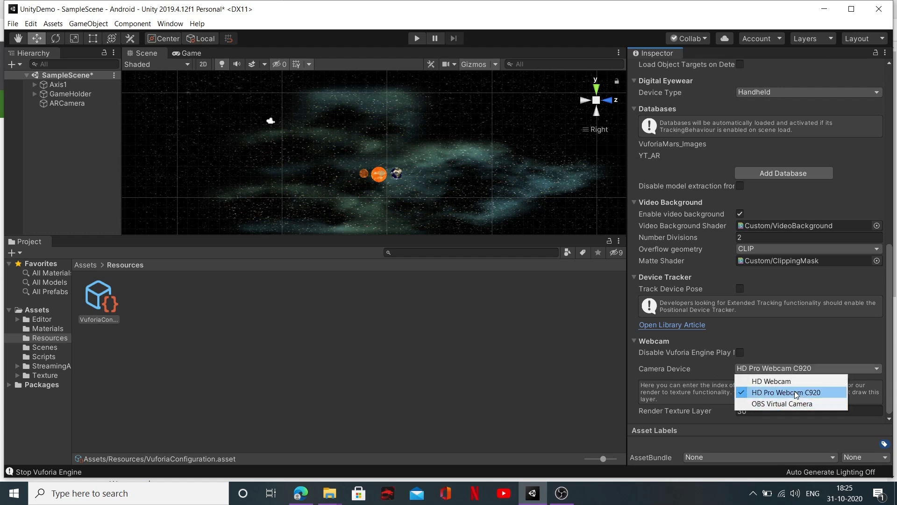
pyautogui.click(795, 392)
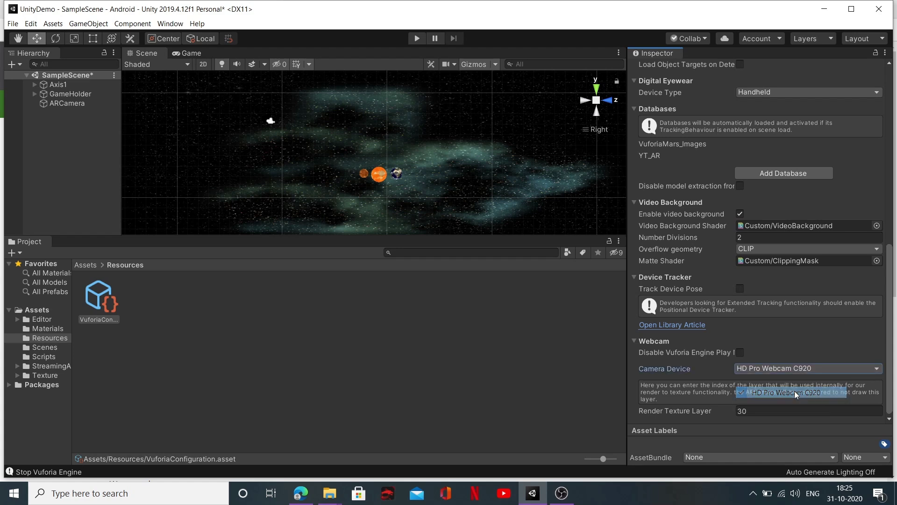
pyautogui.scroll(15, 658, 329)
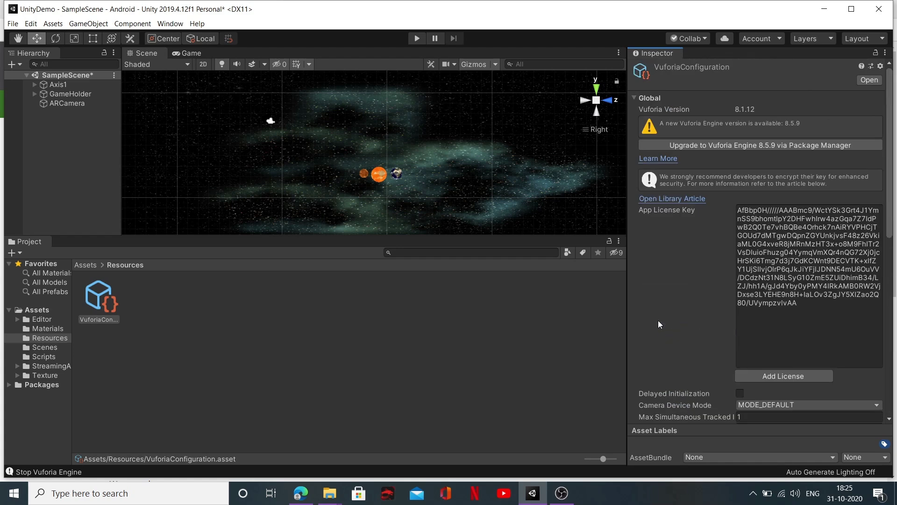
# - Run the scene in Play mode to test the planets over the webcam image, and stop it
pyautogui.click(416, 39)
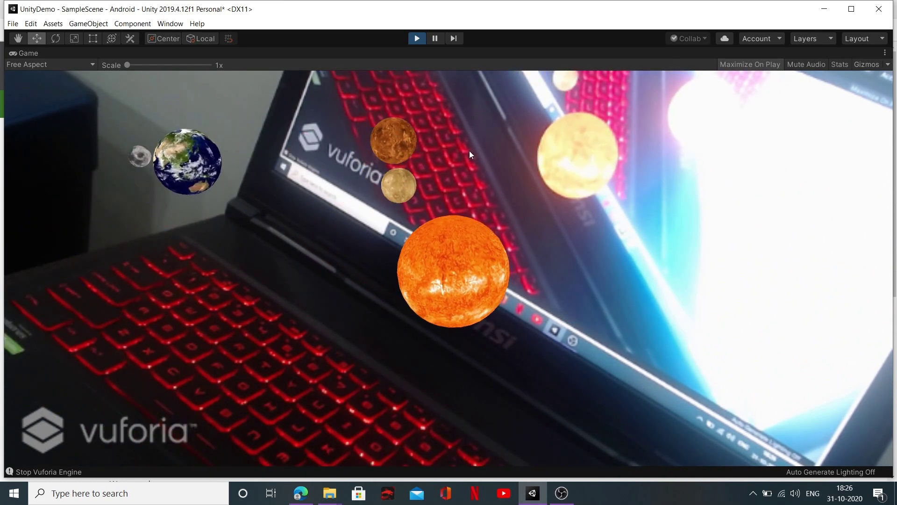
pyautogui.click(416, 39)
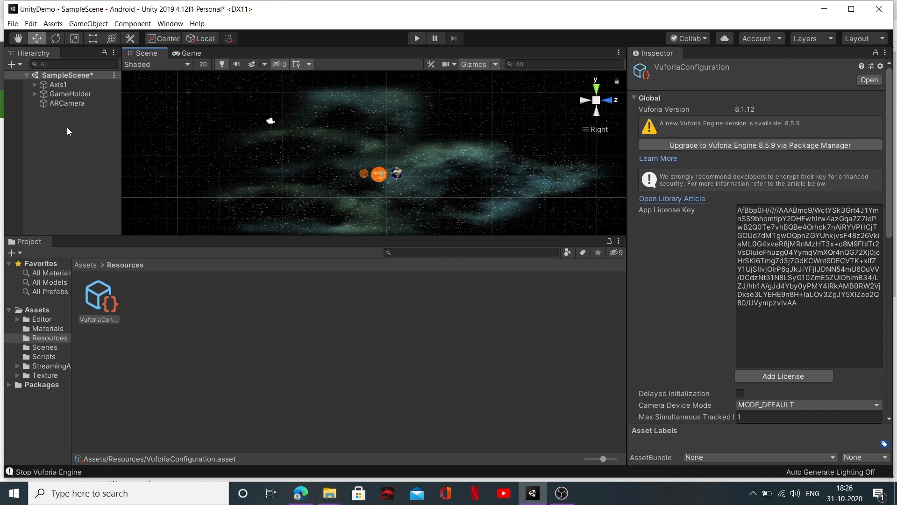
# - View the Vuforia Engine object types available for the scene, and switch to the Vuforia Developer Portal's Target Manager
pyautogui.rightClick(52, 121)
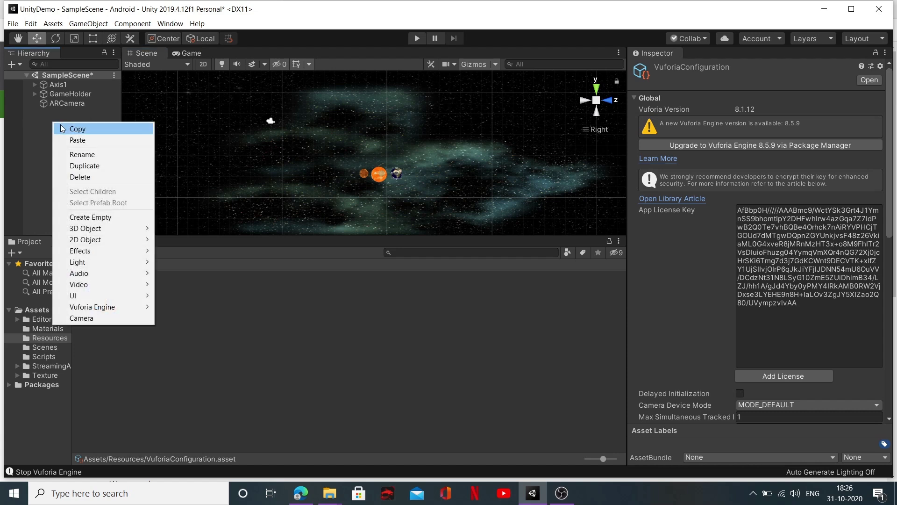
pyautogui.moveTo(106, 308)
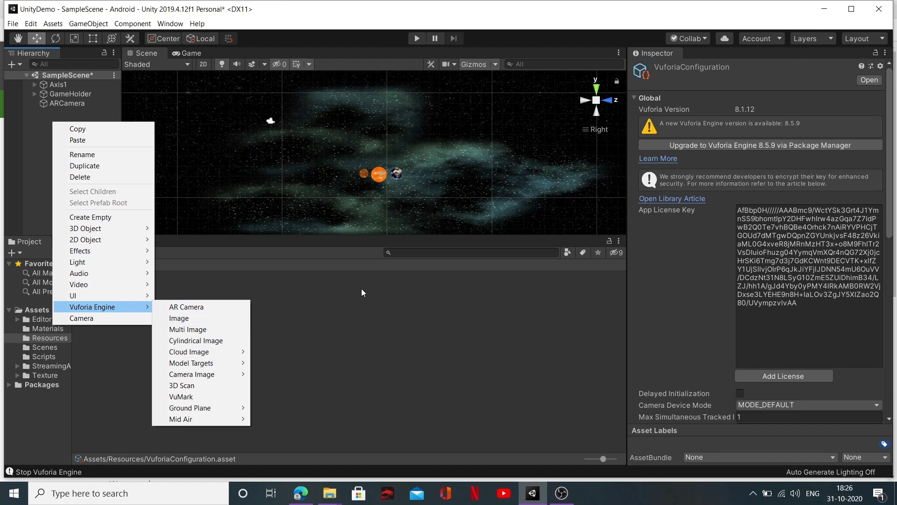
pyautogui.click(302, 501)
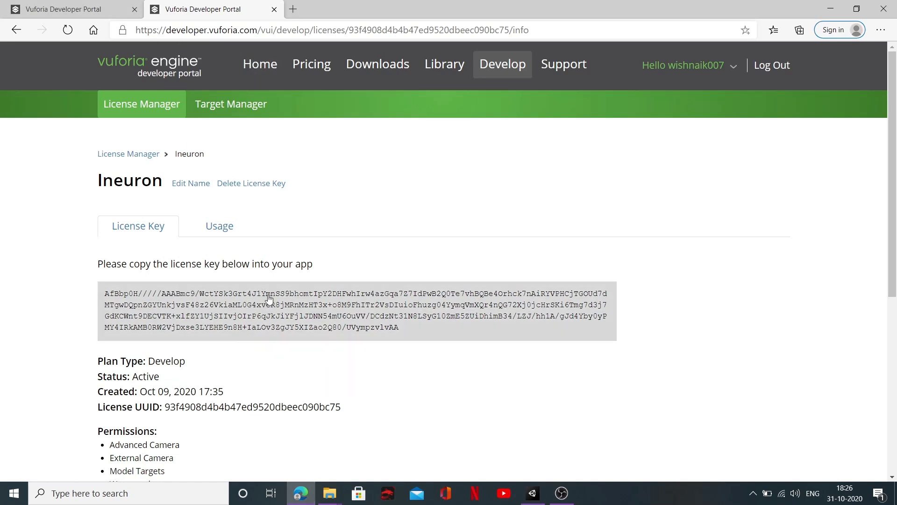
pyautogui.click(233, 112)
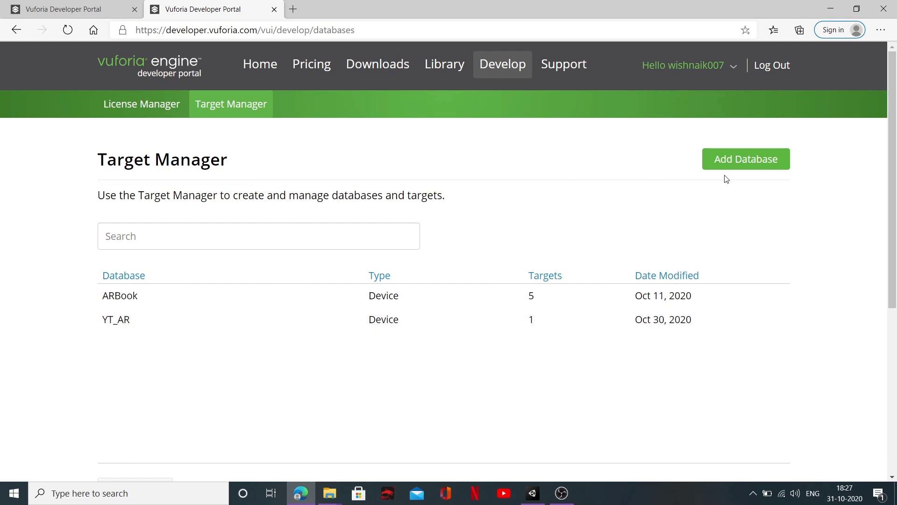
pyautogui.click(736, 163)
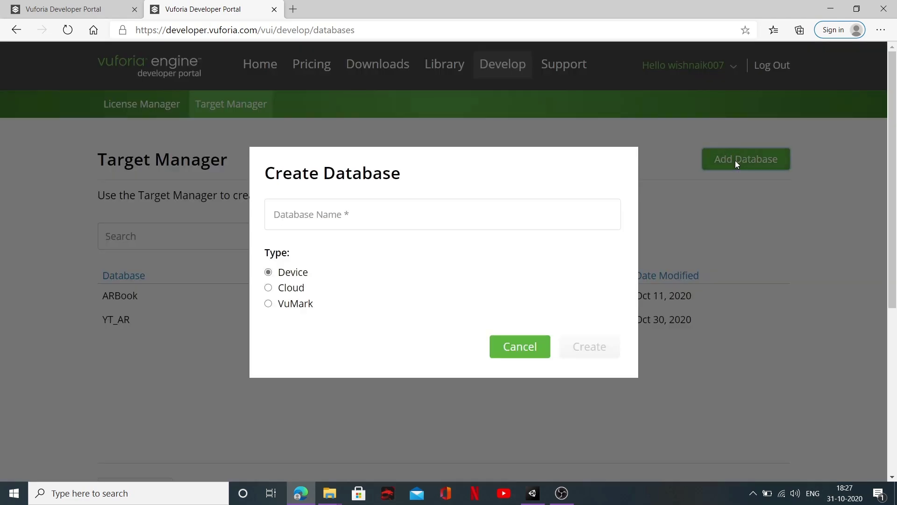
pyautogui.click(353, 214)
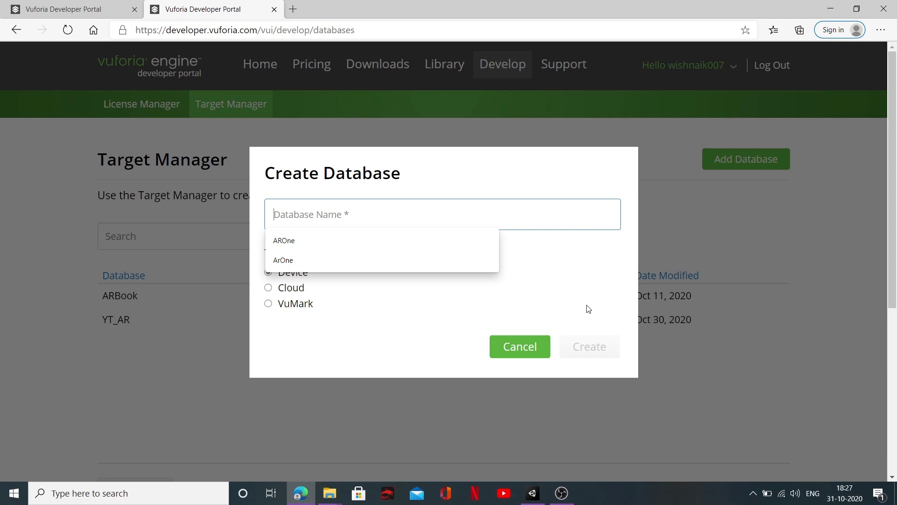
pyautogui.click(510, 355)
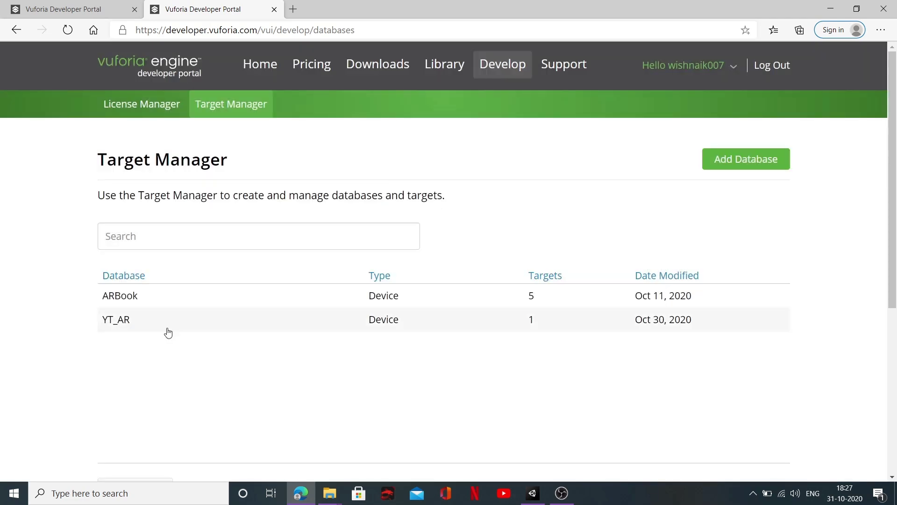
# - Open the Sun target in the YT_AR database and examine its image, rating and details
pyautogui.click(111, 321)
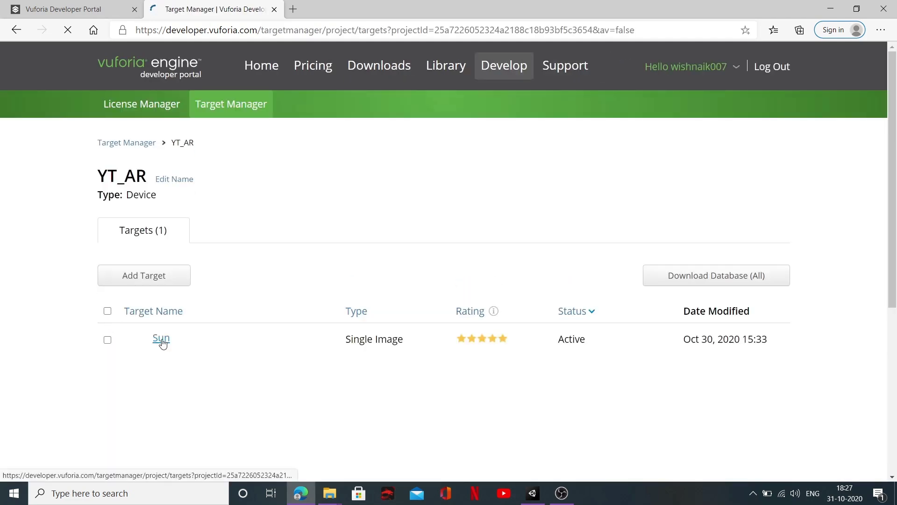
pyautogui.click(161, 340)
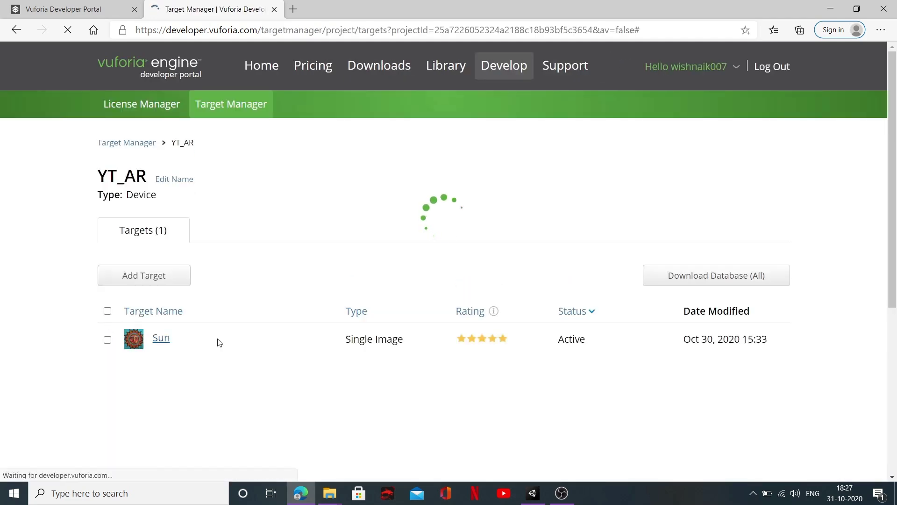
pyautogui.scroll(-5, 279, 330)
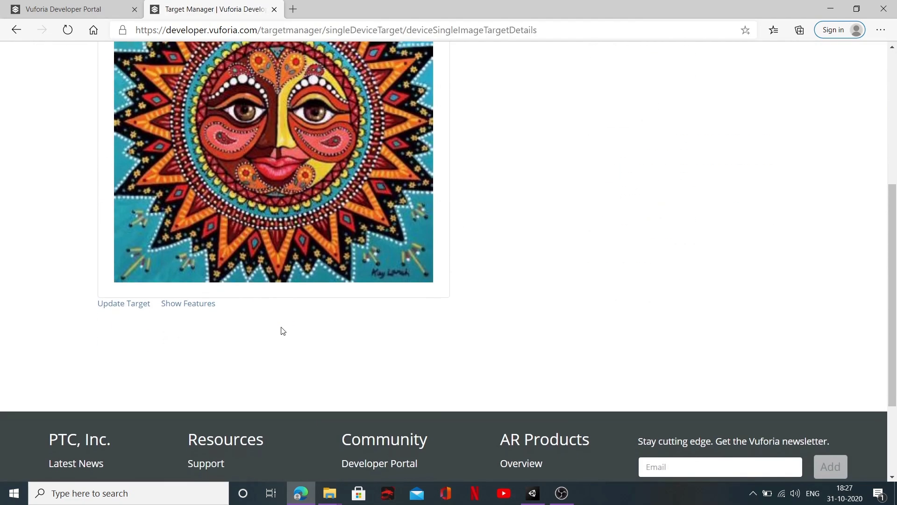
pyautogui.scroll(5, 280, 329)
pyautogui.scroll(-1, 281, 329)
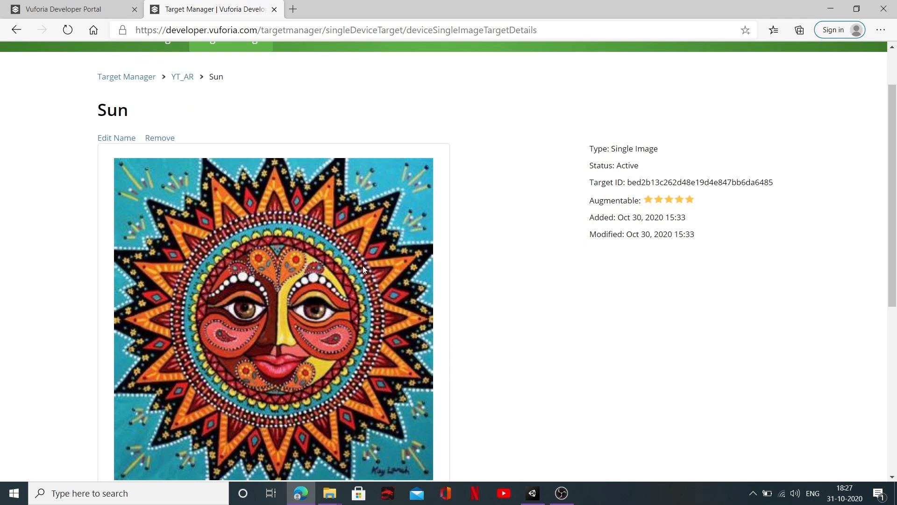
pyautogui.scroll(-2, 256, 290)
pyautogui.scroll(3, 256, 287)
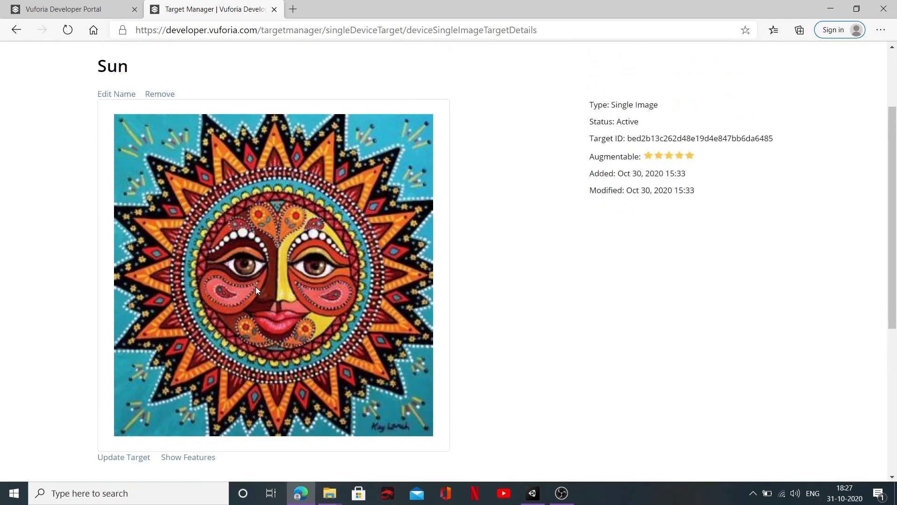
pyautogui.scroll(-1, 259, 355)
pyautogui.scroll(-3, 259, 358)
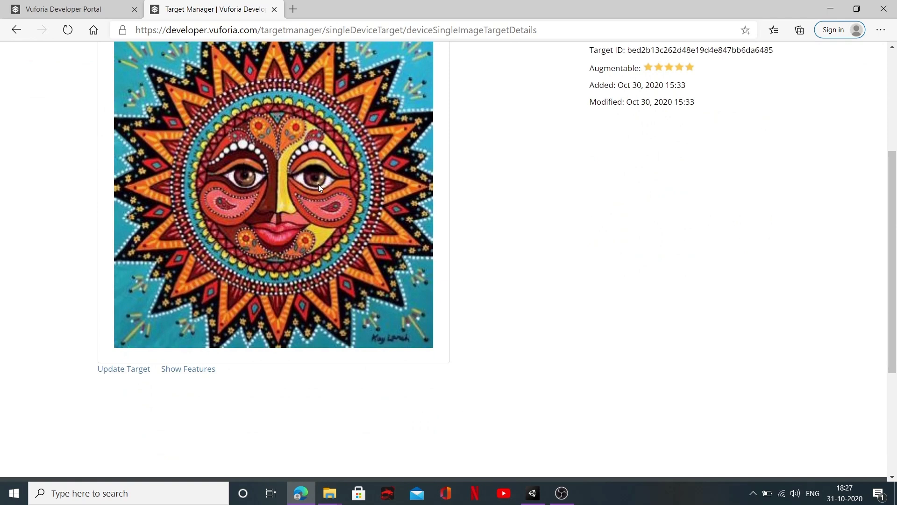
pyautogui.scroll(4, 308, 195)
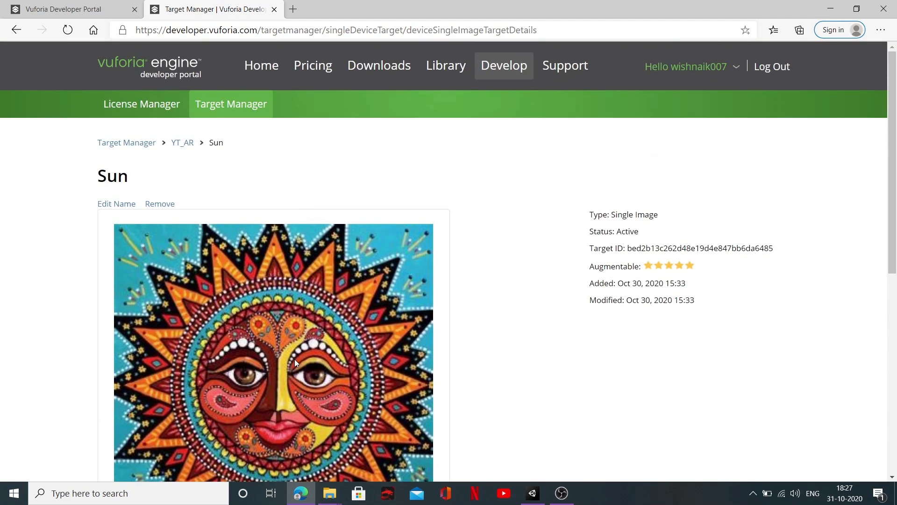
pyautogui.scroll(-3, 304, 215)
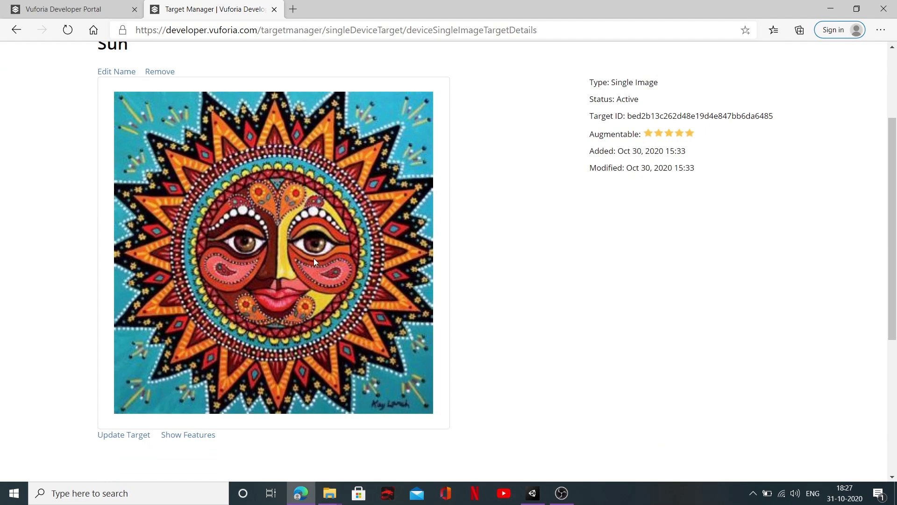
pyautogui.scroll(-3, 253, 303)
pyautogui.scroll(3, 253, 302)
# - Show the detected feature points on the Sun image, hide them, and return to the YT_AR target list
pyautogui.click(198, 435)
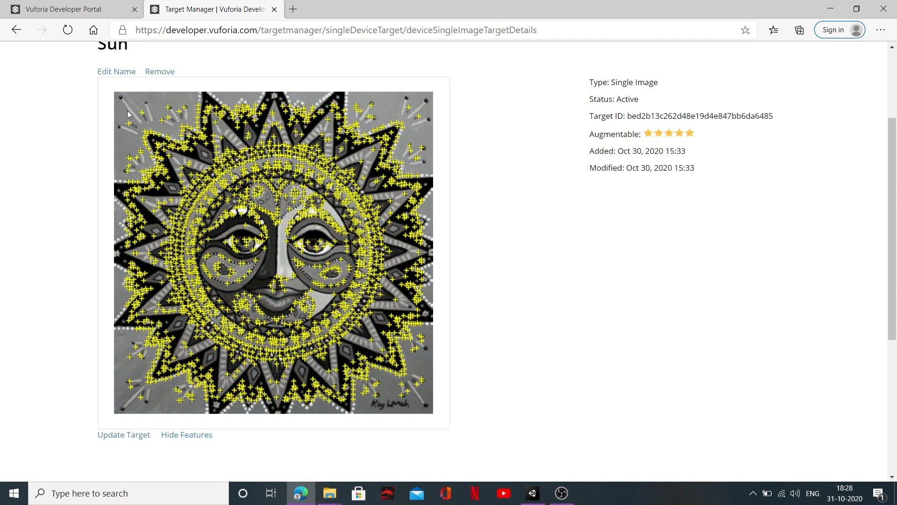
pyautogui.click(204, 438)
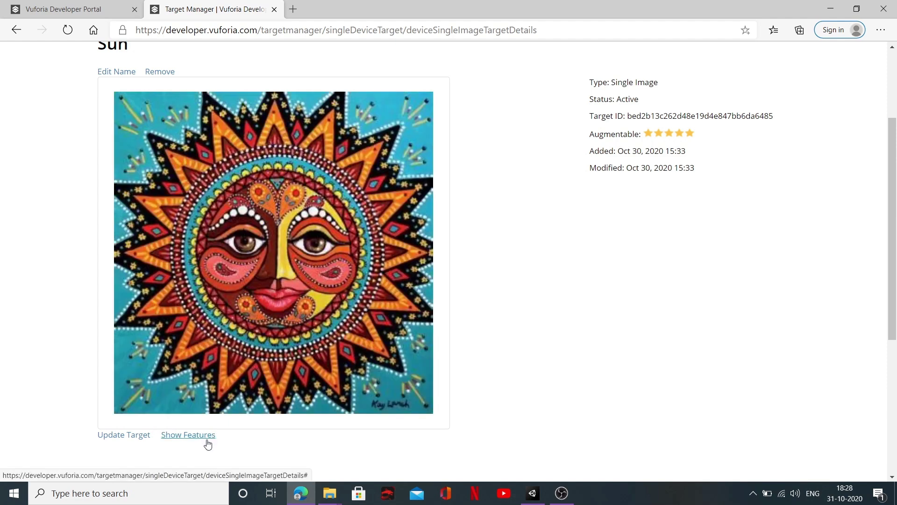
pyautogui.click(16, 30)
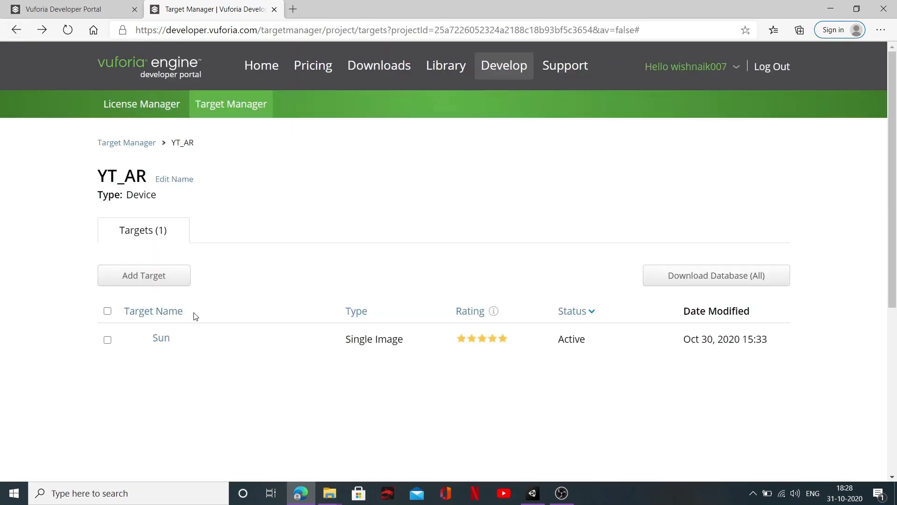
# - Download the YT_AR database with the Sun target for the Unity Editor platform
pyautogui.click(107, 340)
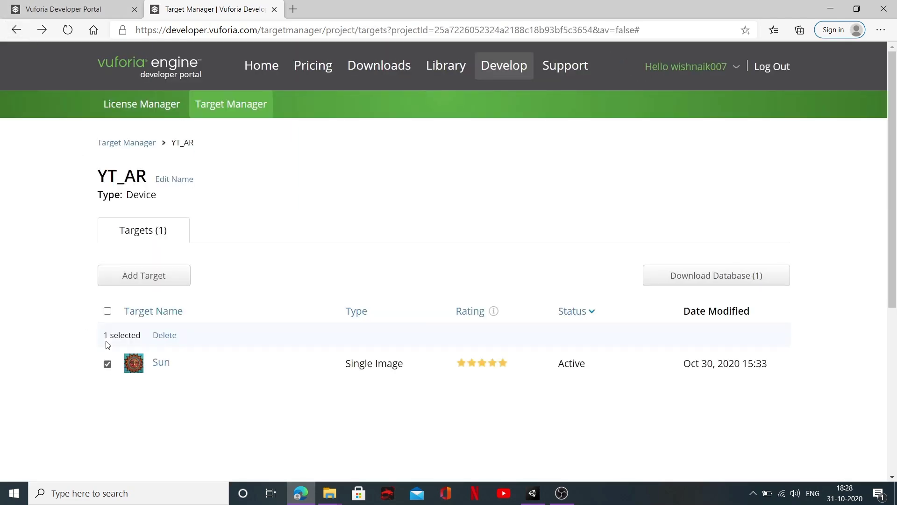
pyautogui.click(701, 281)
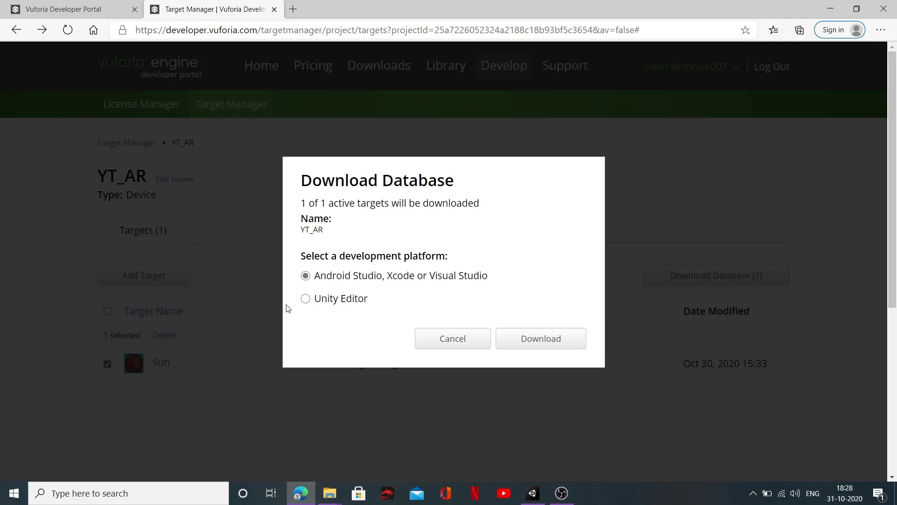
pyautogui.click(306, 298)
pyautogui.click(561, 341)
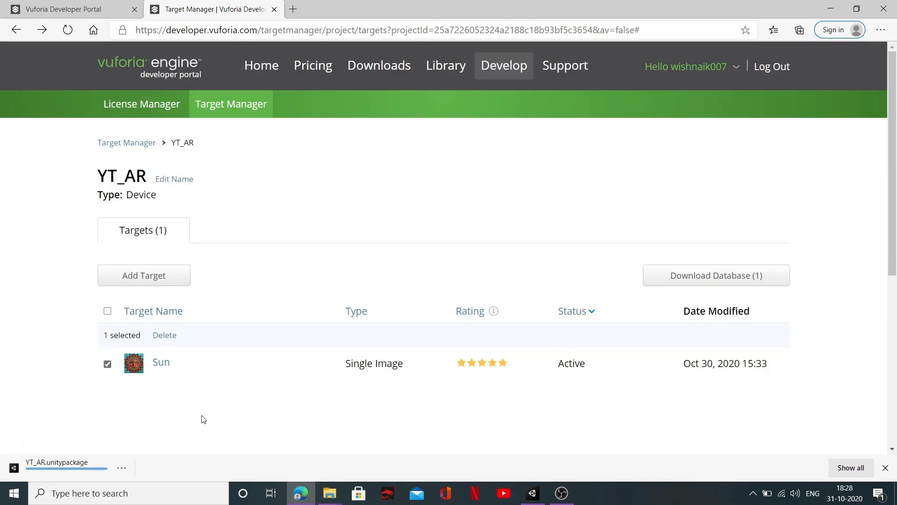
# - Locate the downloaded YT_AR package in its folder and import all of its contents into the Unity project
pyautogui.click(122, 469)
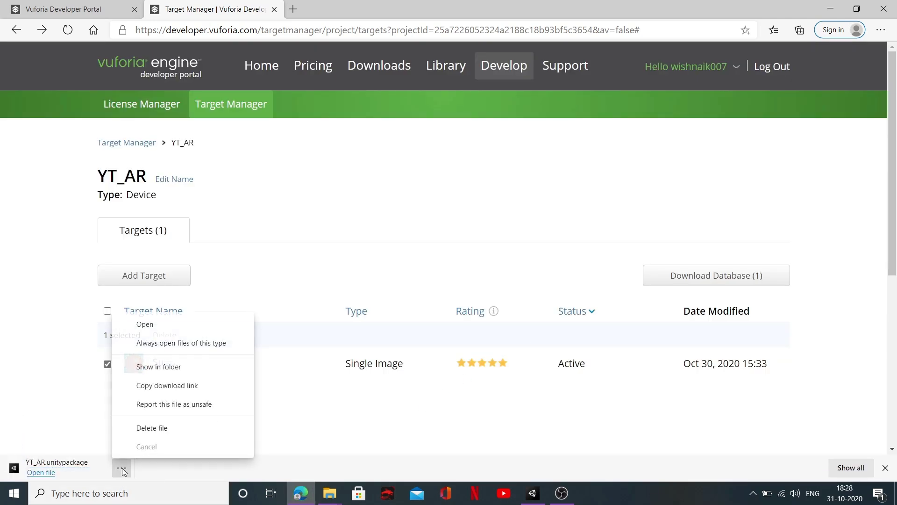
pyautogui.click(151, 367)
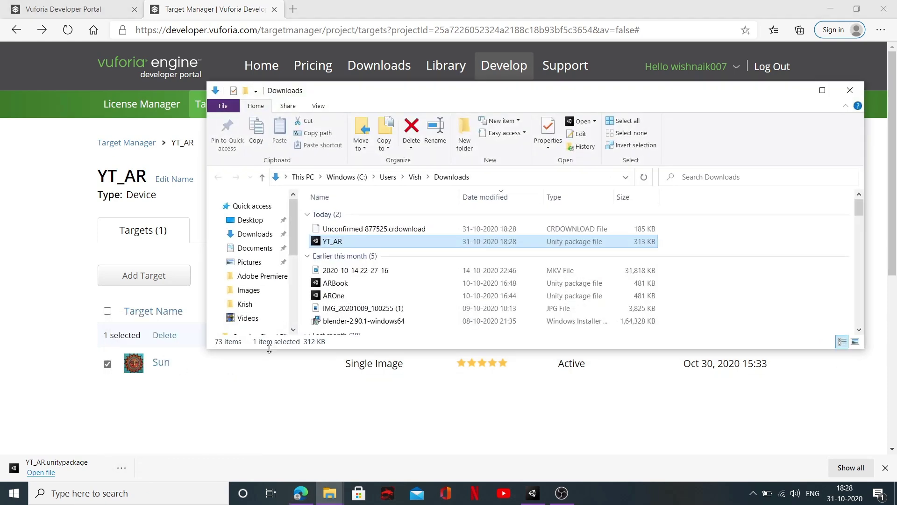
pyautogui.doubleClick(350, 242)
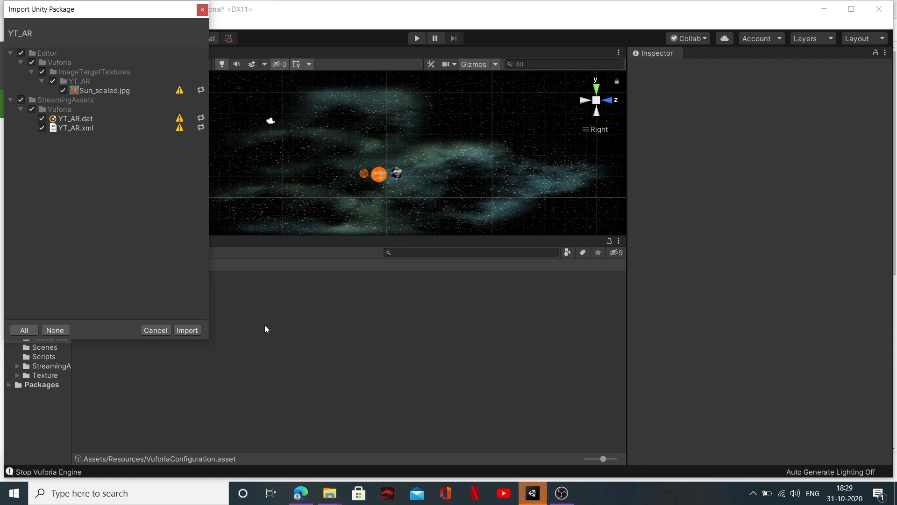
pyautogui.click(193, 331)
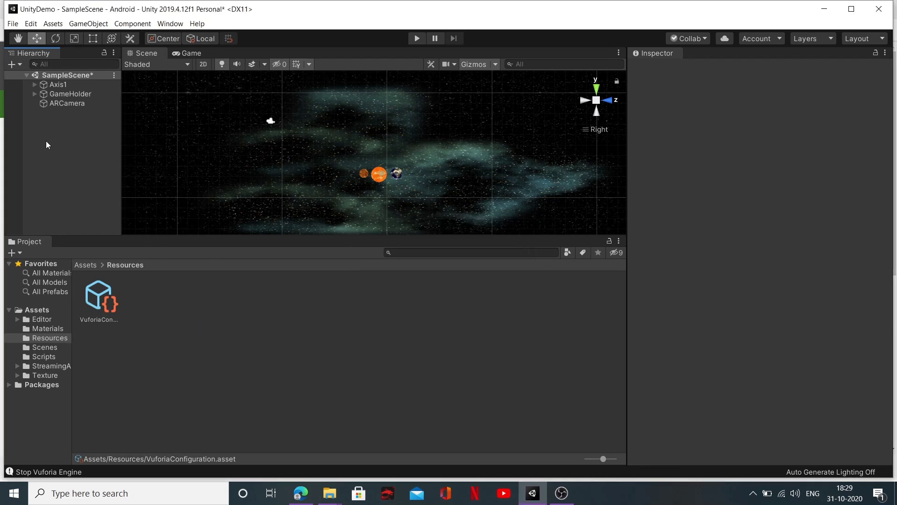
# - Add a Vuforia Engine image target to SampleScene
pyautogui.rightClick(47, 123)
pyautogui.moveTo(127, 307)
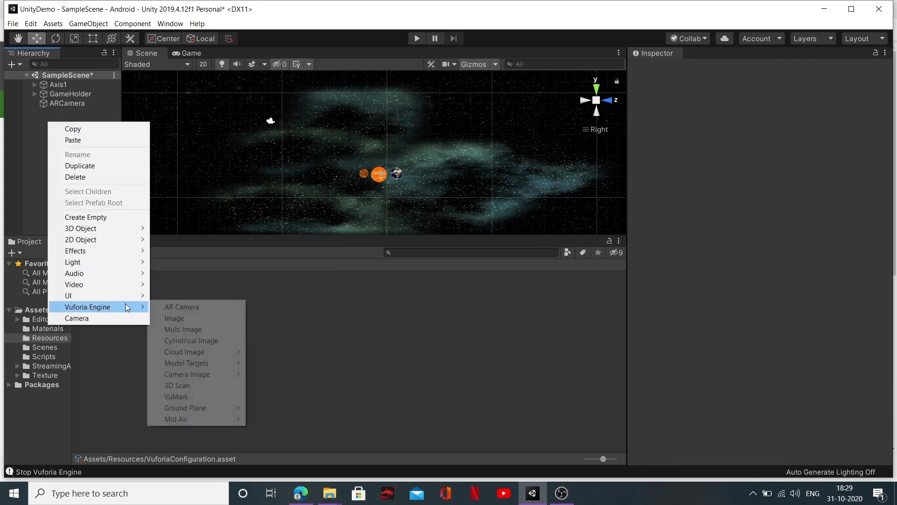
pyautogui.click(170, 318)
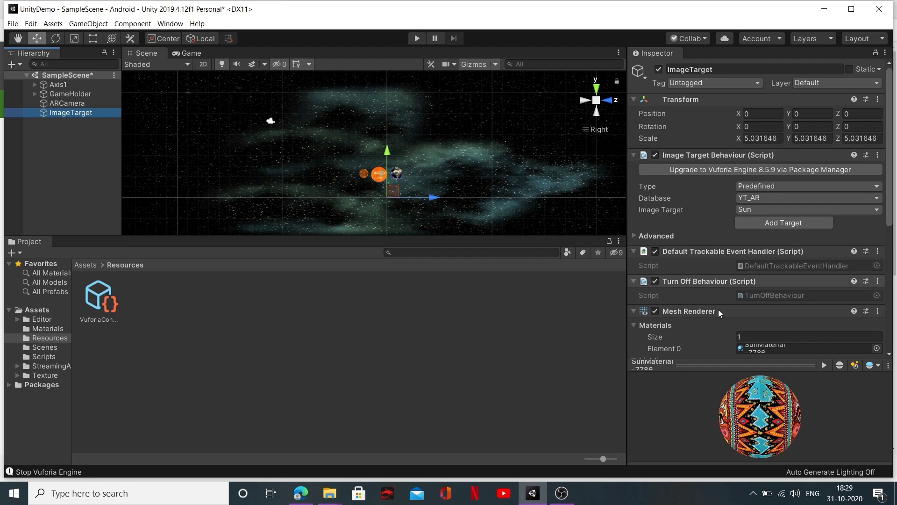
# - Configure the ImageTarget with type Predefined, database YT_AR and image target Sun
pyautogui.click(813, 186)
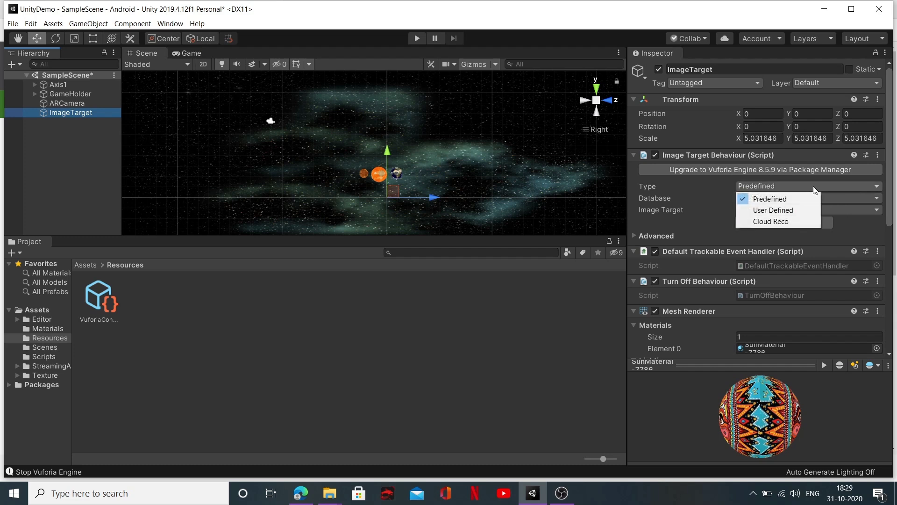
pyautogui.click(806, 180)
pyautogui.click(814, 198)
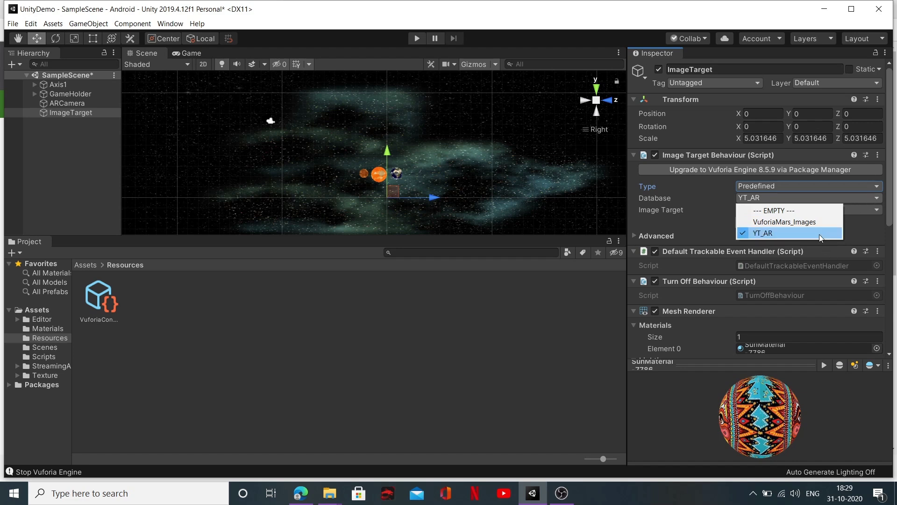
pyautogui.click(878, 198)
pyautogui.click(860, 211)
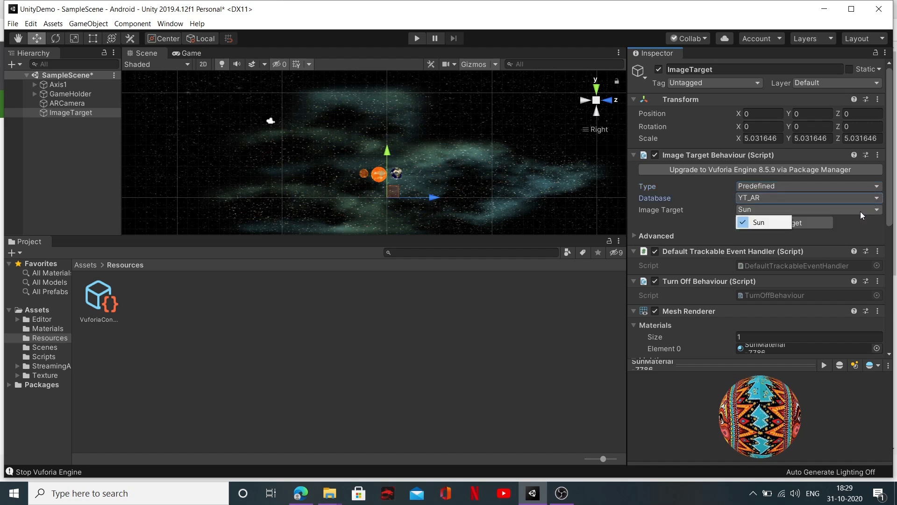
pyautogui.click(772, 223)
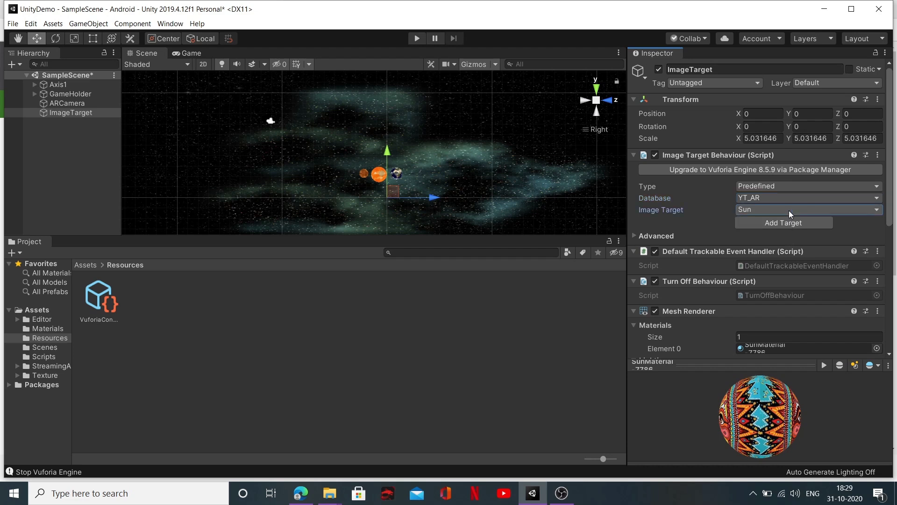
# - View the scene from the top and move the ImageTarget along Z to -0.89, under the Sun sphere
pyautogui.click(597, 87)
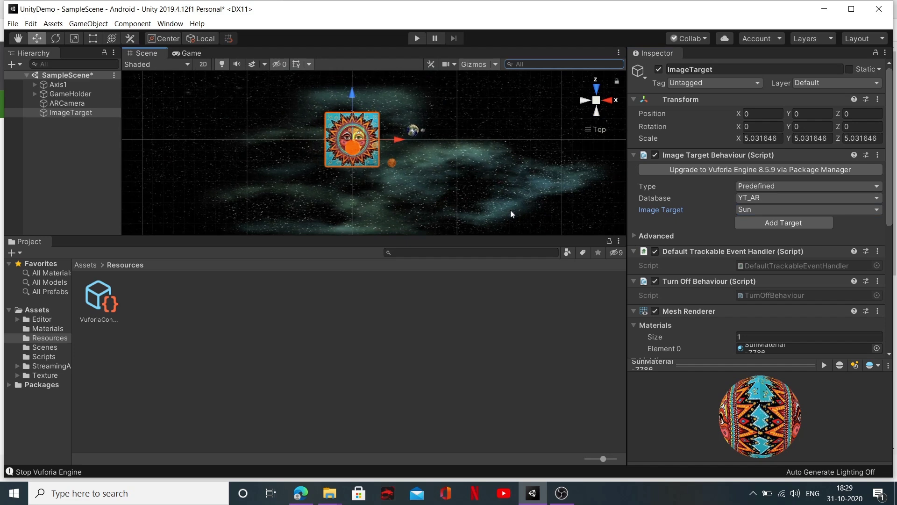
pyautogui.moveTo(352, 94); pyautogui.dragTo(352, 106)
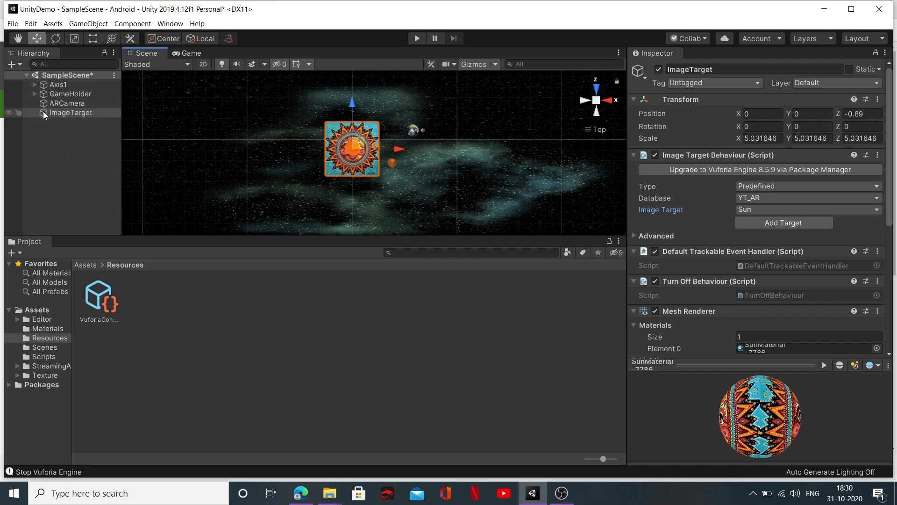
# - Examine the ARCamera, the Sun inside GameHolder and the planets inside Axis1
pyautogui.click(55, 102)
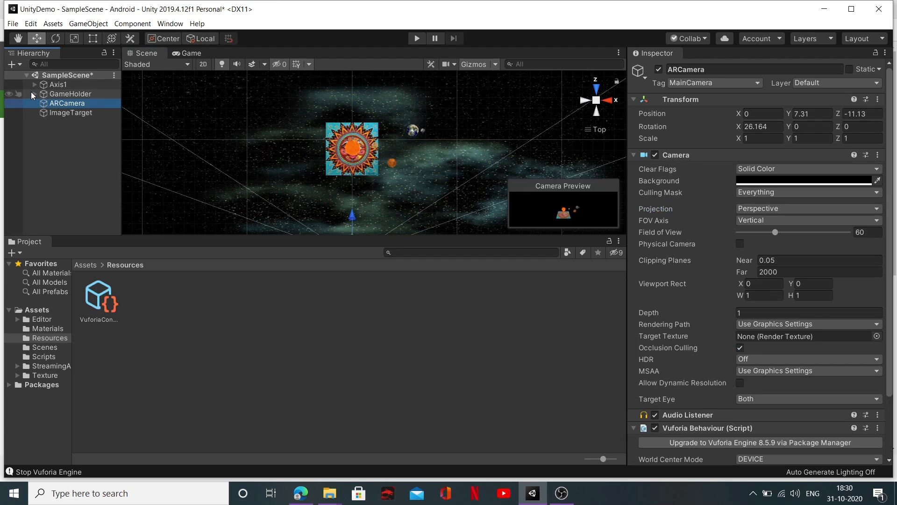
pyautogui.click(34, 94)
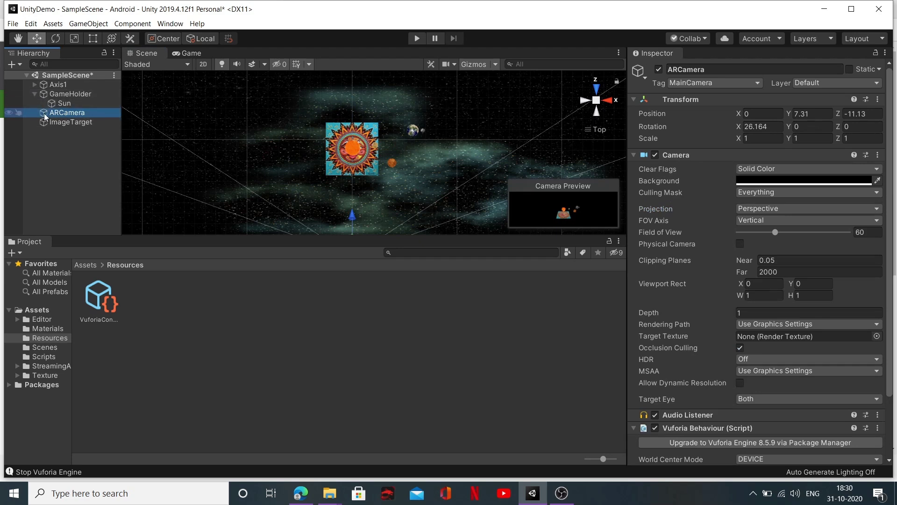
pyautogui.click(58, 104)
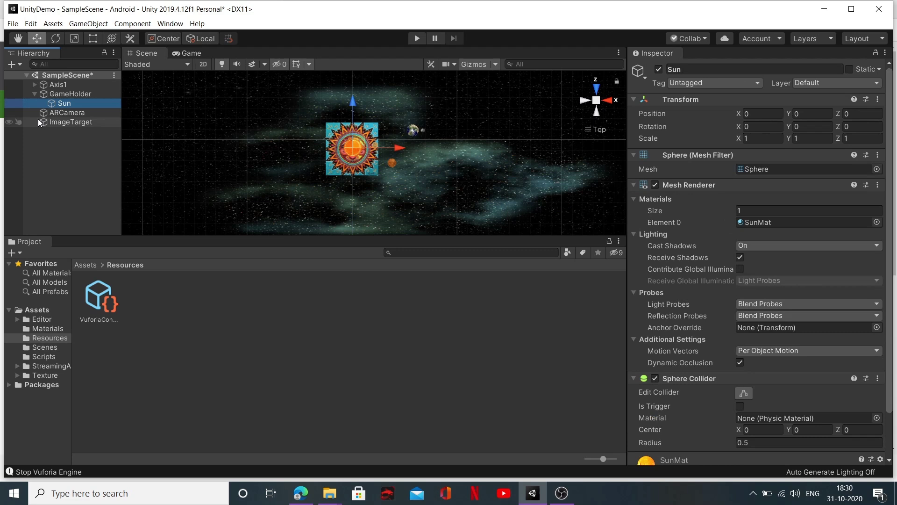
pyautogui.click(58, 112)
pyautogui.click(35, 85)
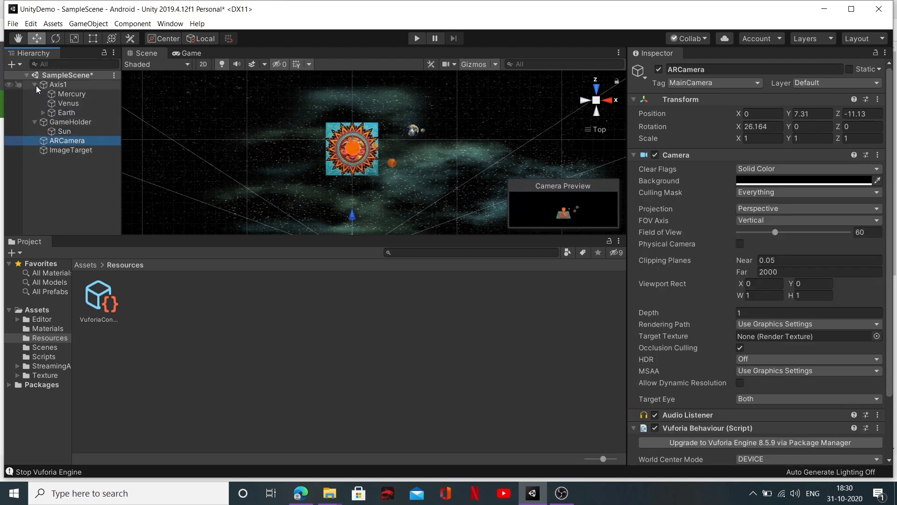
pyautogui.click(35, 85)
pyautogui.click(35, 94)
# - Make Axis1 and GameHolder children of the ImageTarget and collapse its hierarchy
pyautogui.click(64, 95)
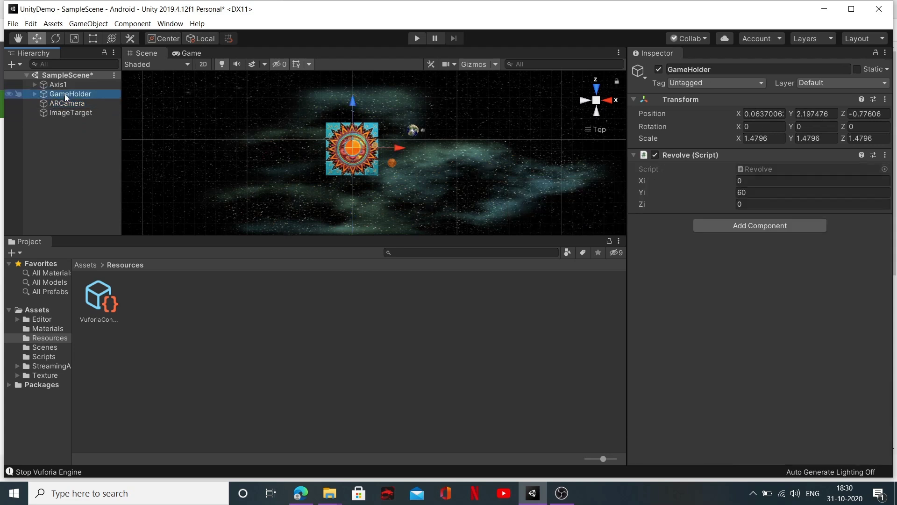
pyautogui.keyDown('ctrl'); pyautogui.click(65, 84); pyautogui.keyUp('ctrl')
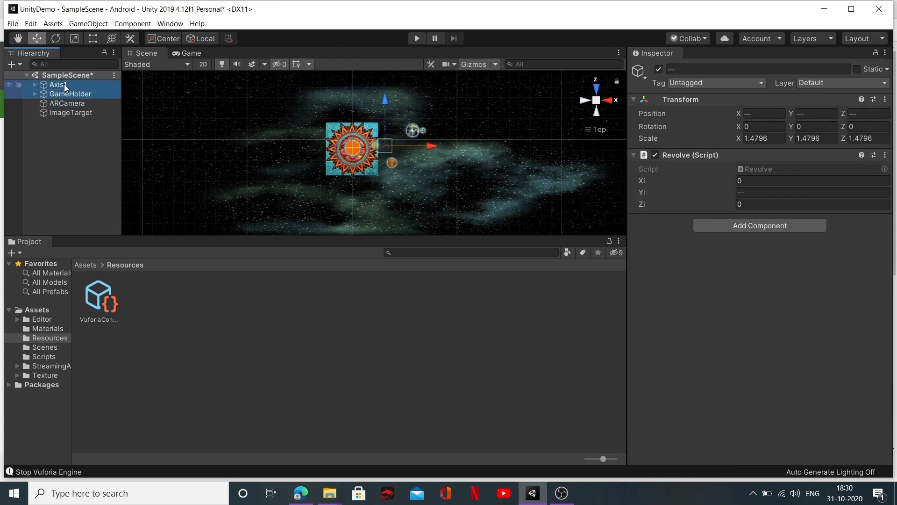
pyautogui.moveTo(64, 85); pyautogui.dragTo(68, 114)
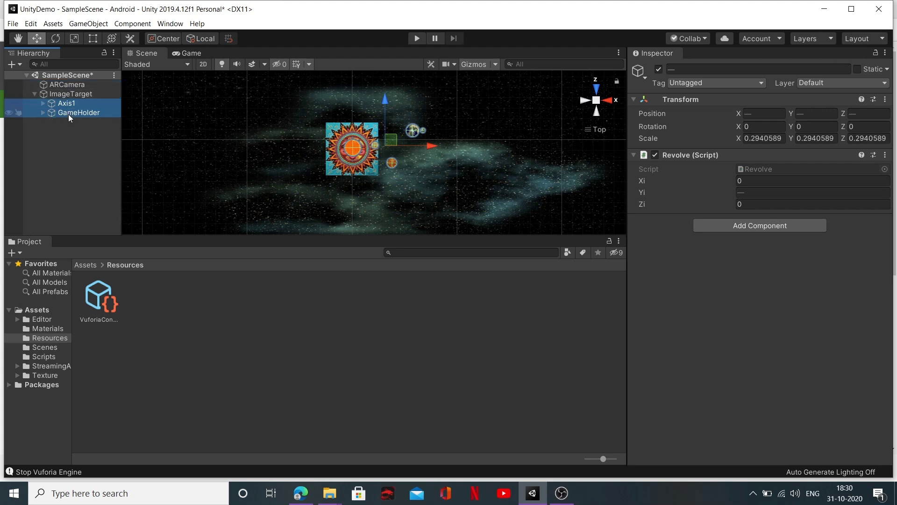
pyautogui.click(35, 92)
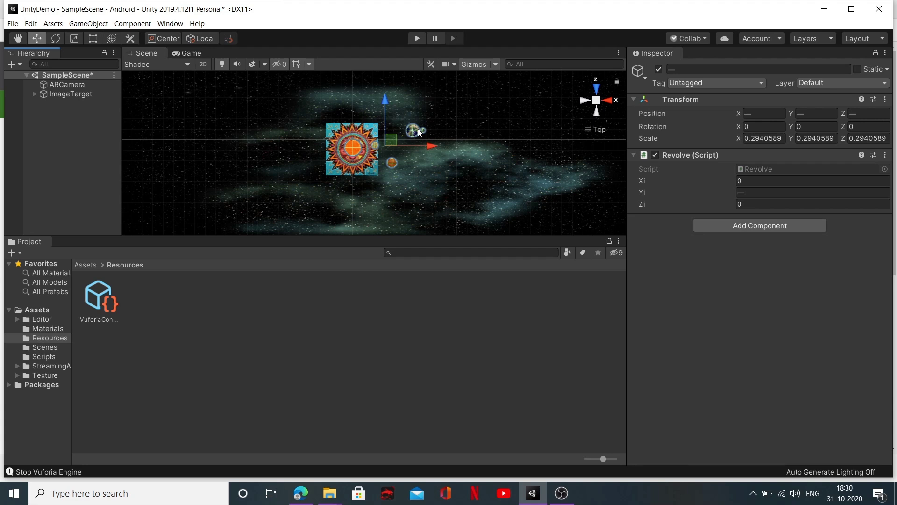
# - Test the scene in Play mode with the printed Sun image in front of the webcam, and stop it
pyautogui.click(417, 39)
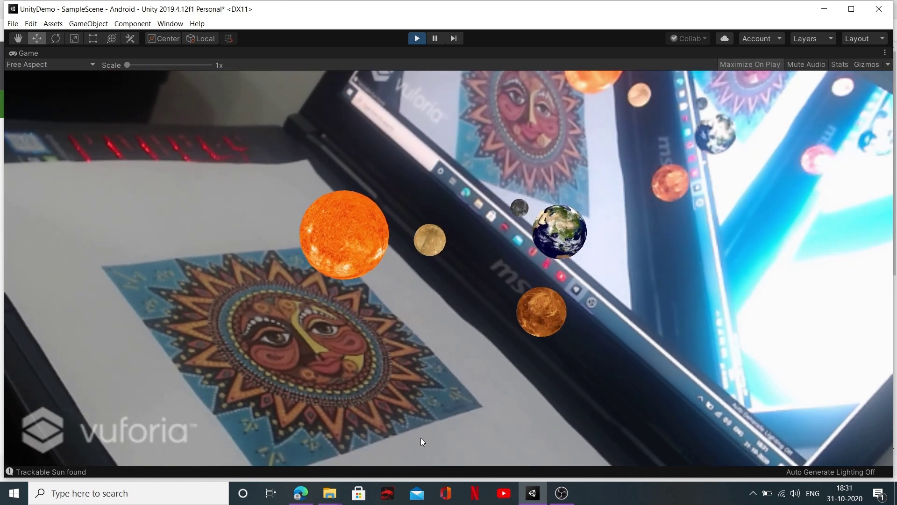
pyautogui.click(418, 38)
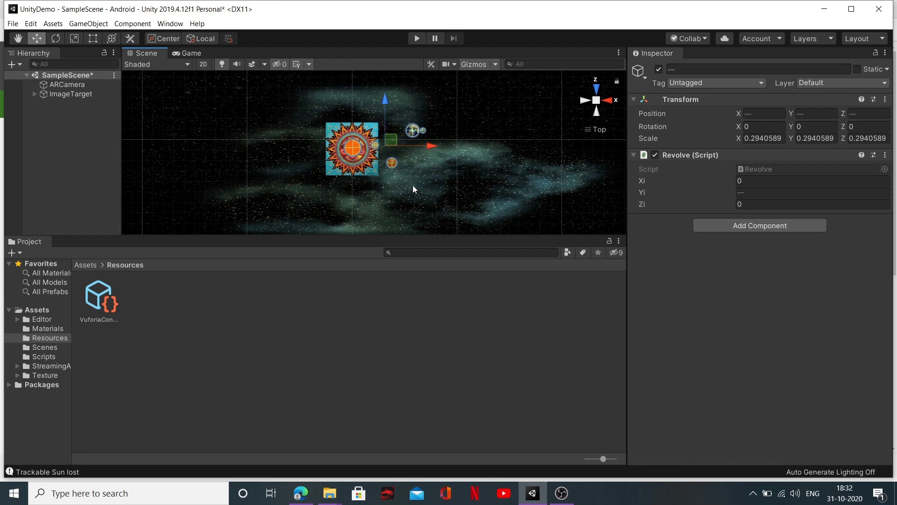
# - Switch the build platform to Android and add the open SampleScene to the scenes in the build
pyautogui.click(13, 25)
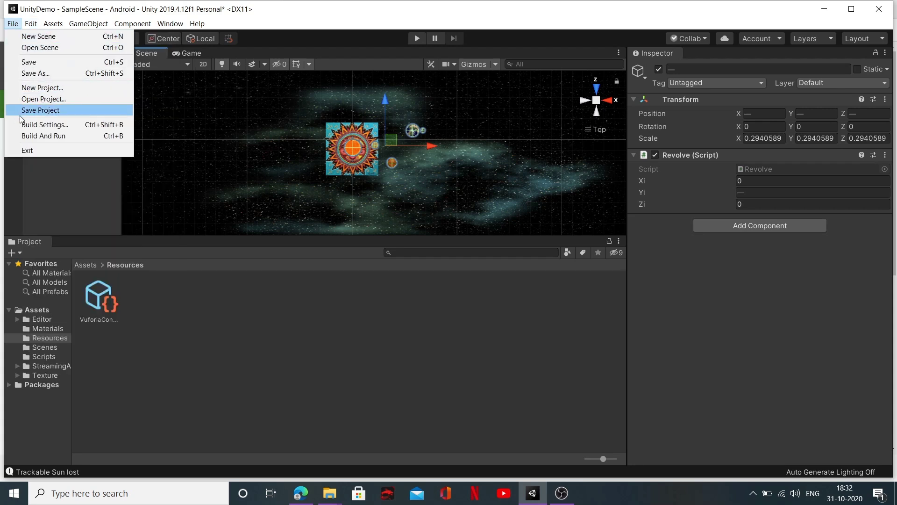
pyautogui.click(30, 128)
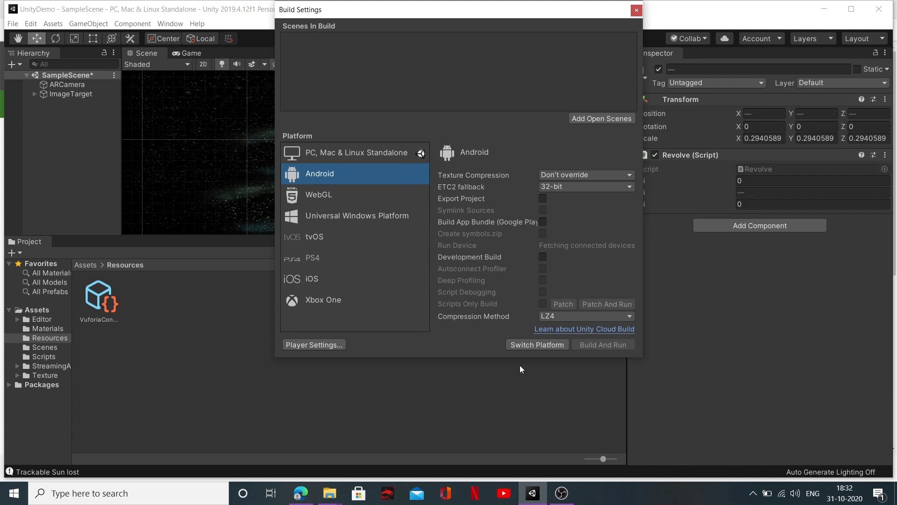
pyautogui.click(522, 347)
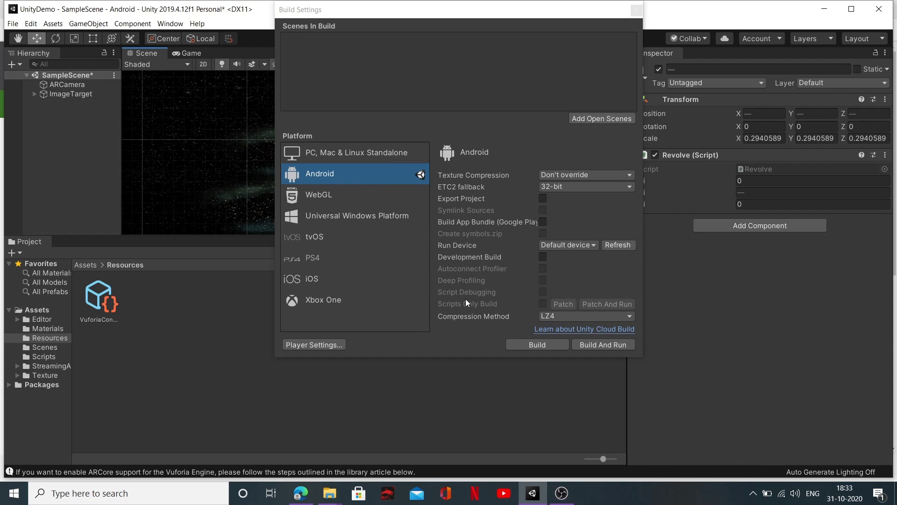
pyautogui.click(596, 118)
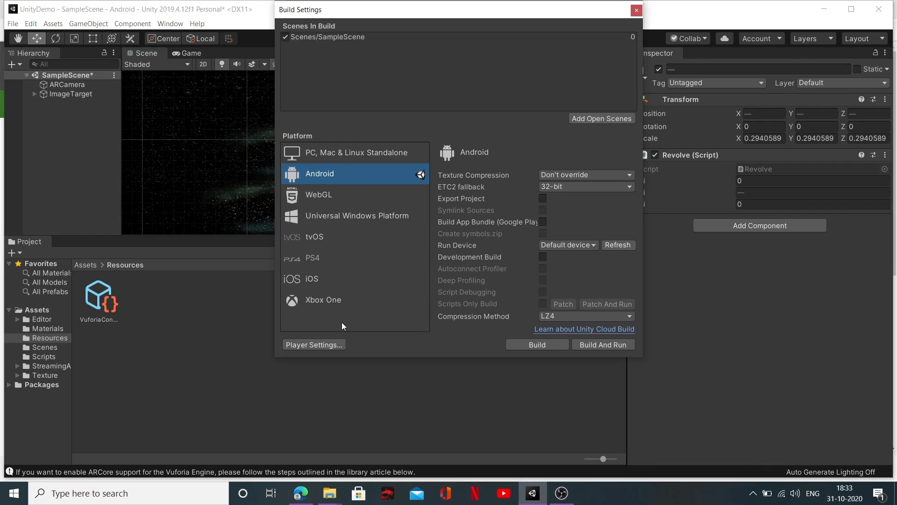
# - Open the Android Player settings and review the company name, the Resolution and Presentation options and the graphics APIs in Other Settings
pyautogui.click(324, 343)
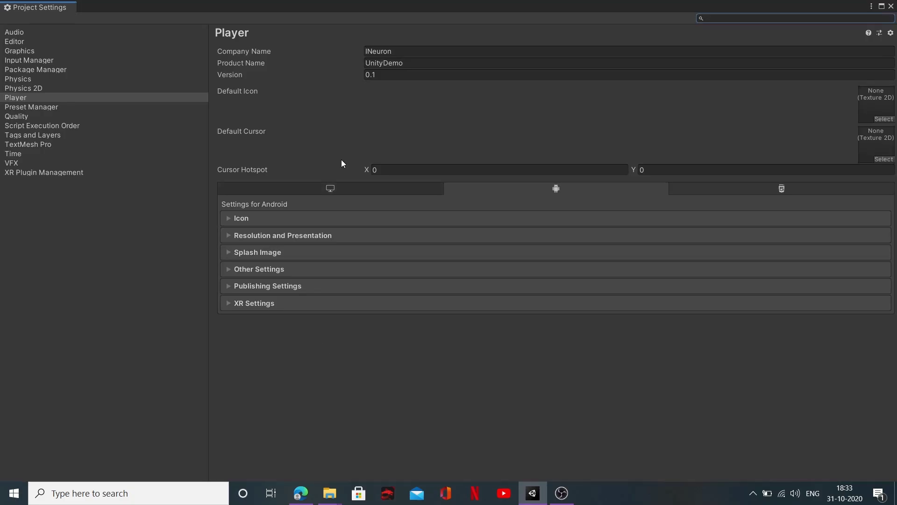
pyautogui.click(415, 48)
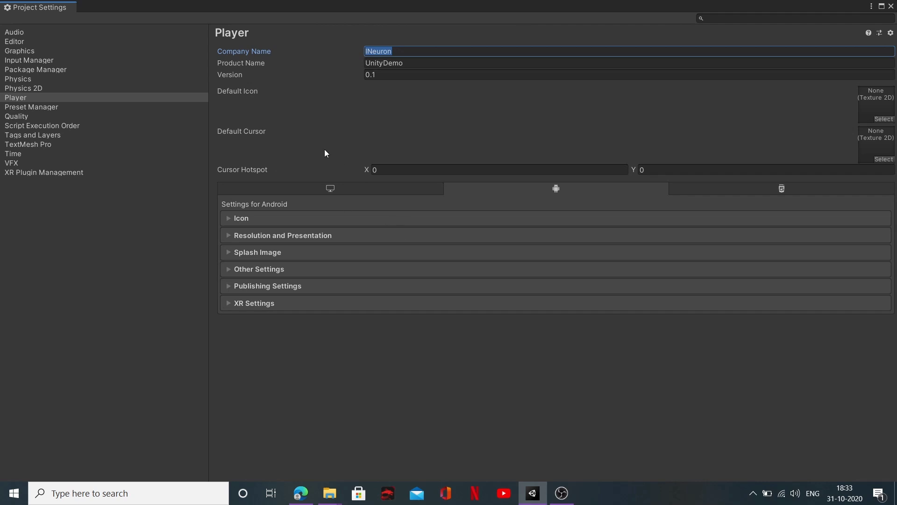
pyautogui.click(271, 235)
pyautogui.scroll(-4, 248, 308)
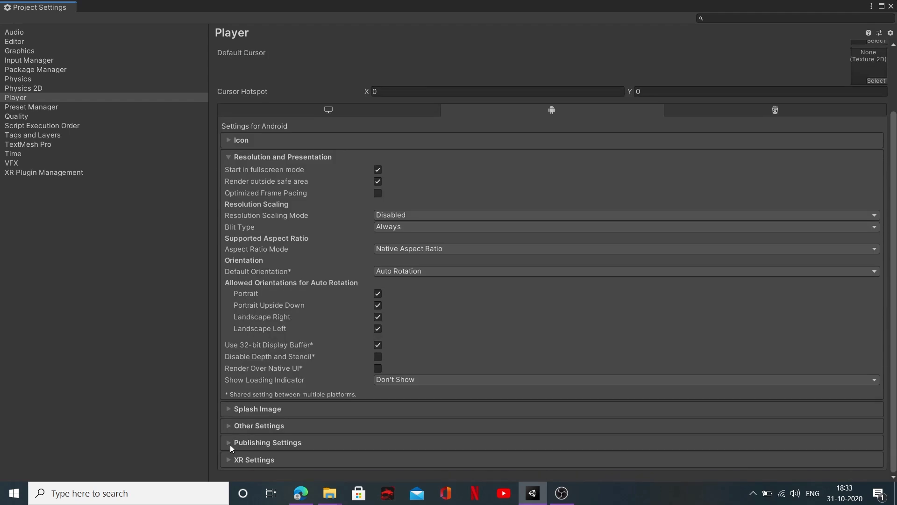
pyautogui.click(229, 424)
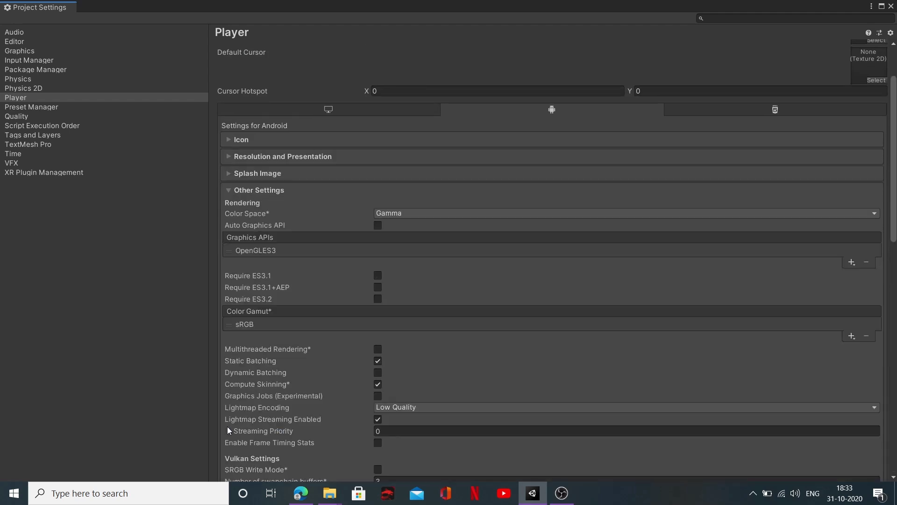
pyautogui.scroll(-3, 300, 348)
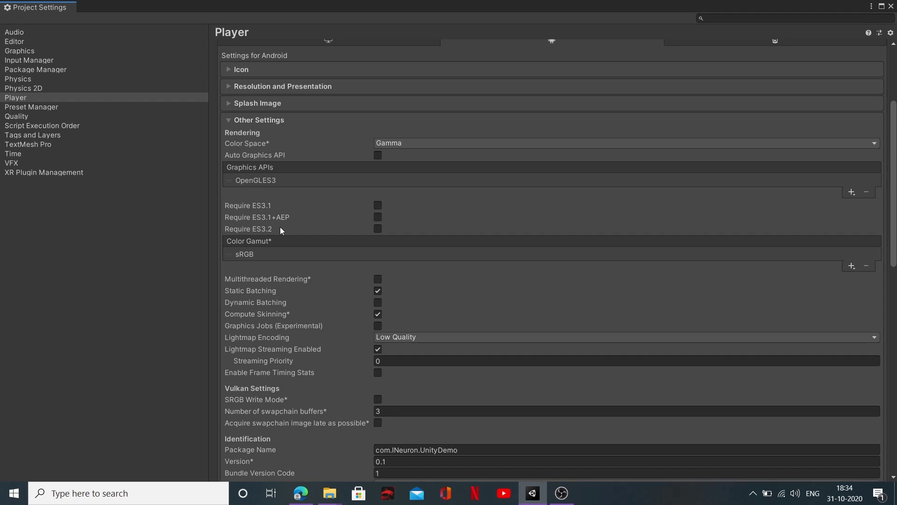
pyautogui.click(254, 184)
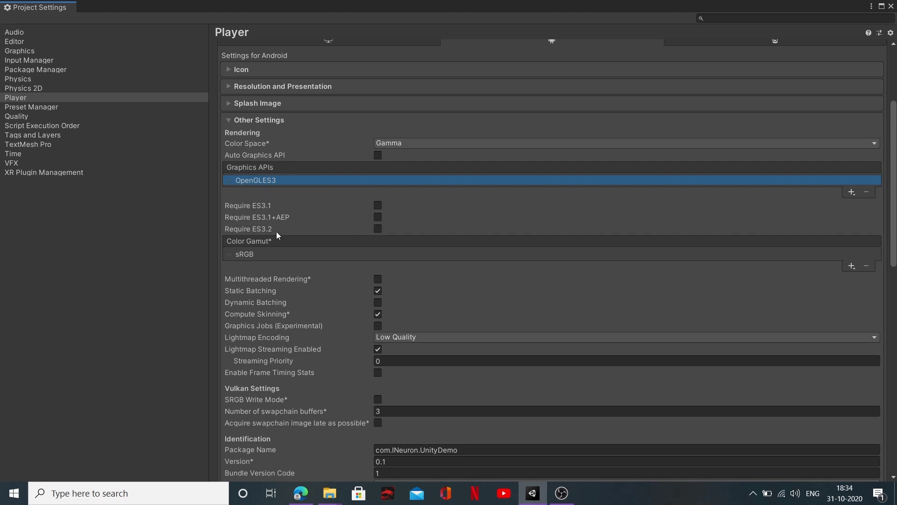
# - Set the Android Minimum API Level to Android 7.0 'Nougat' (API level 24) and close the Project Settings
pyautogui.scroll(-10, 276, 231)
pyautogui.scroll(-8, 276, 233)
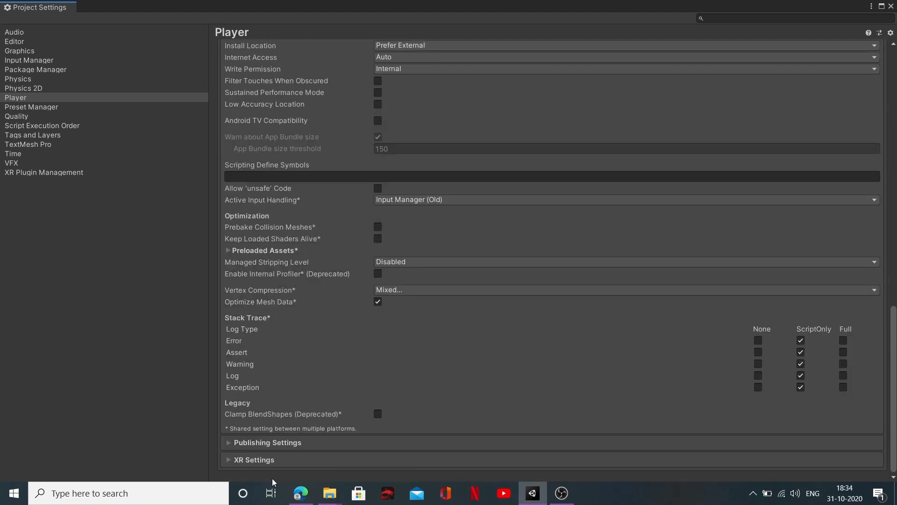
pyautogui.scroll(12, 315, 312)
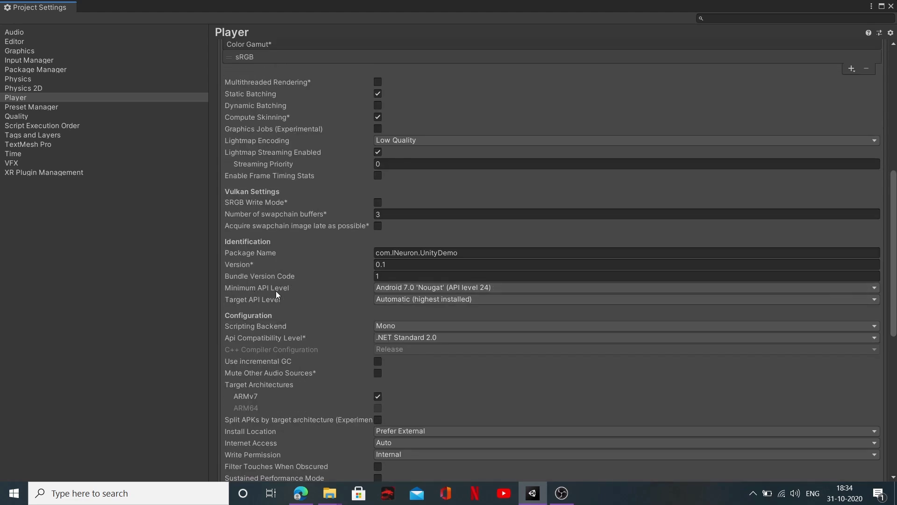
pyautogui.click(425, 287)
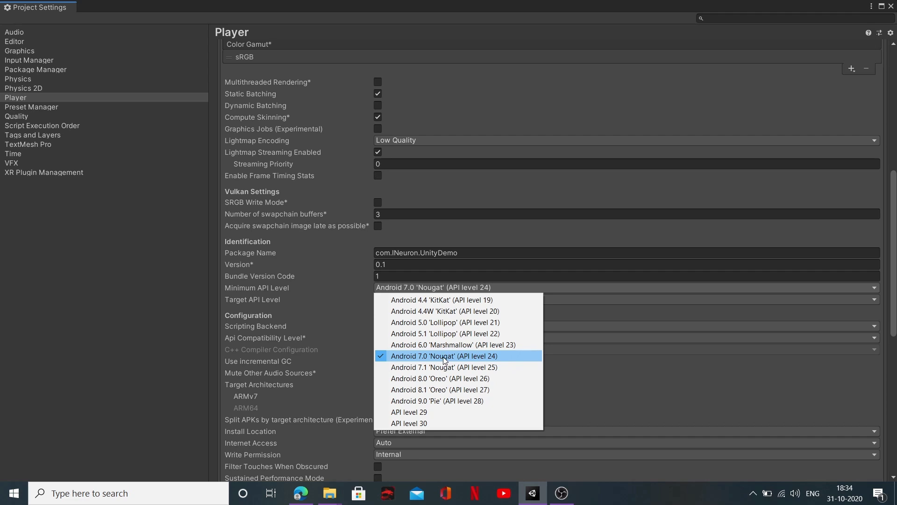
pyautogui.click(444, 357)
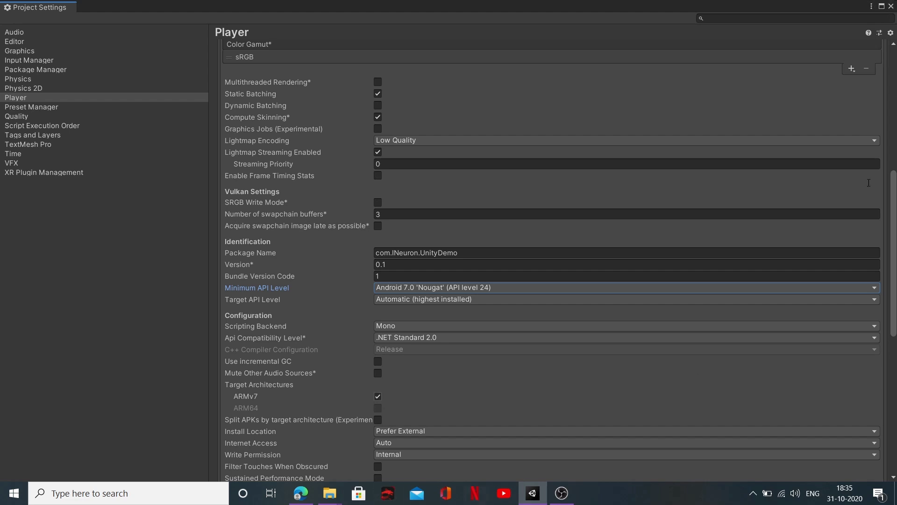
pyautogui.click(891, 7)
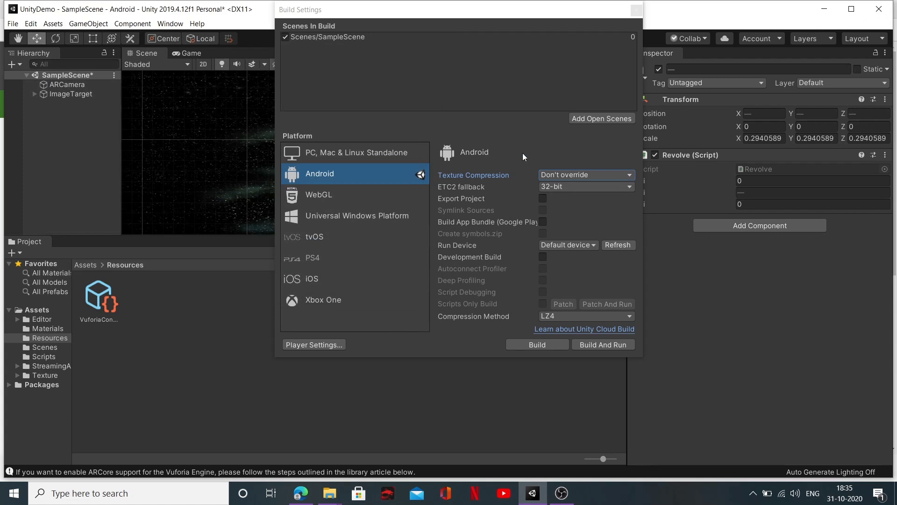
# - Build the Android app as an apk named SolarSystem in the Desktop's VuforiaPacks folder and select the built file
pyautogui.click(529, 346)
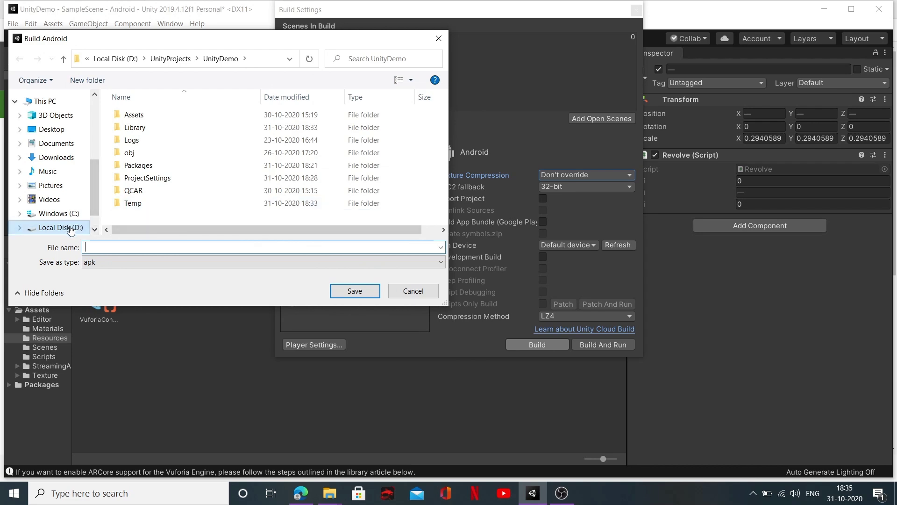
pyautogui.click(51, 130)
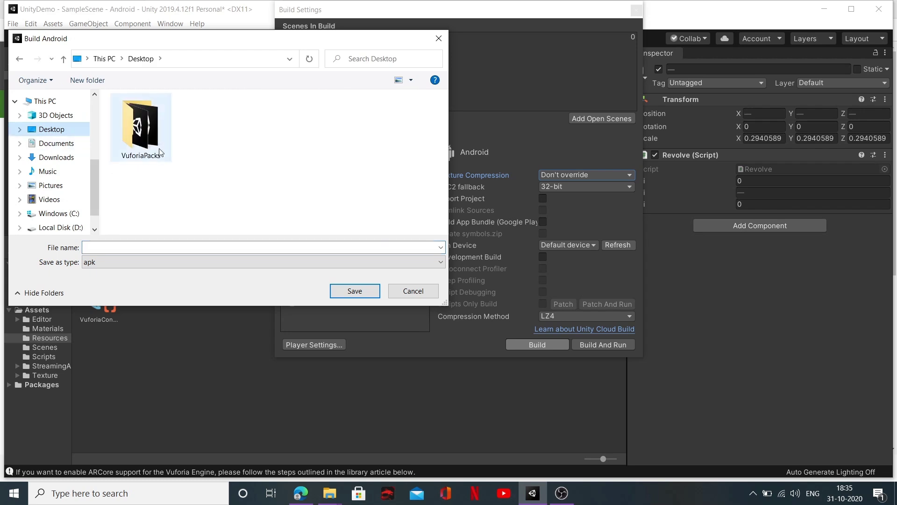
pyautogui.doubleClick(137, 136)
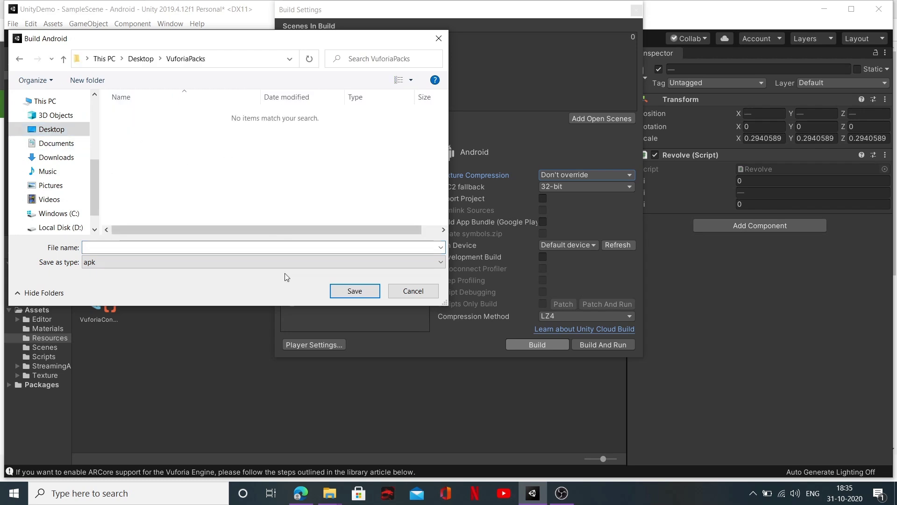
pyautogui.click(129, 246)
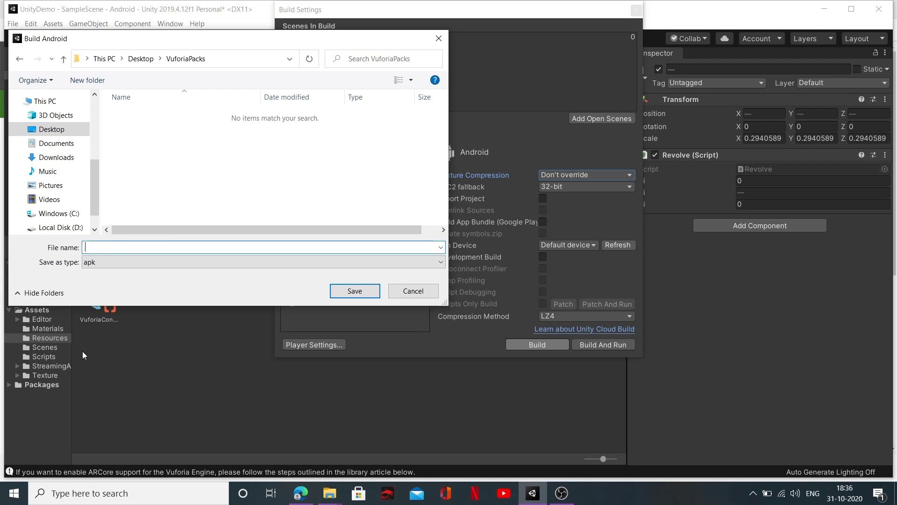
pyautogui.write('SolarSystem')
pyautogui.click(353, 287)
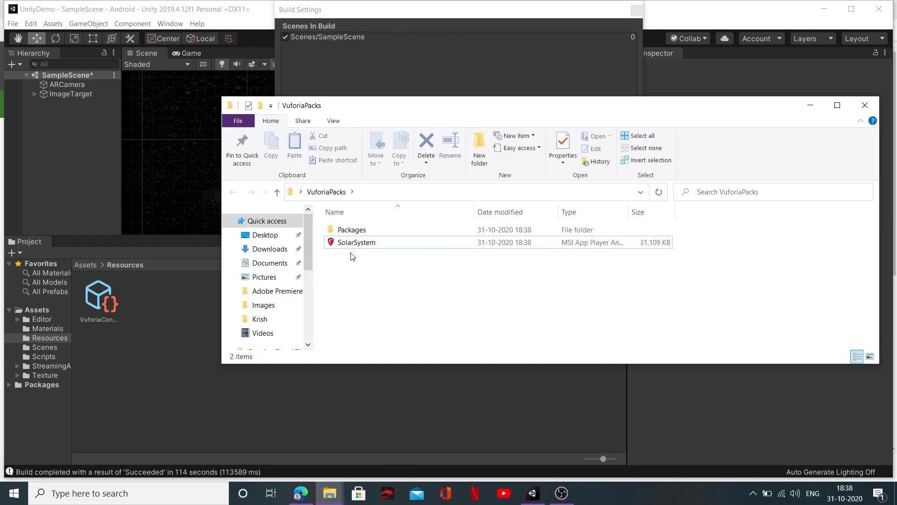
pyautogui.click(356, 242)
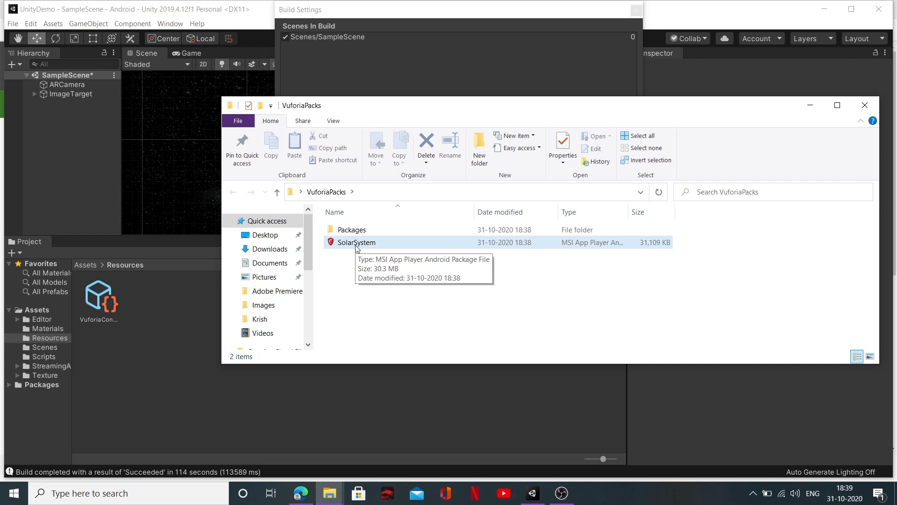